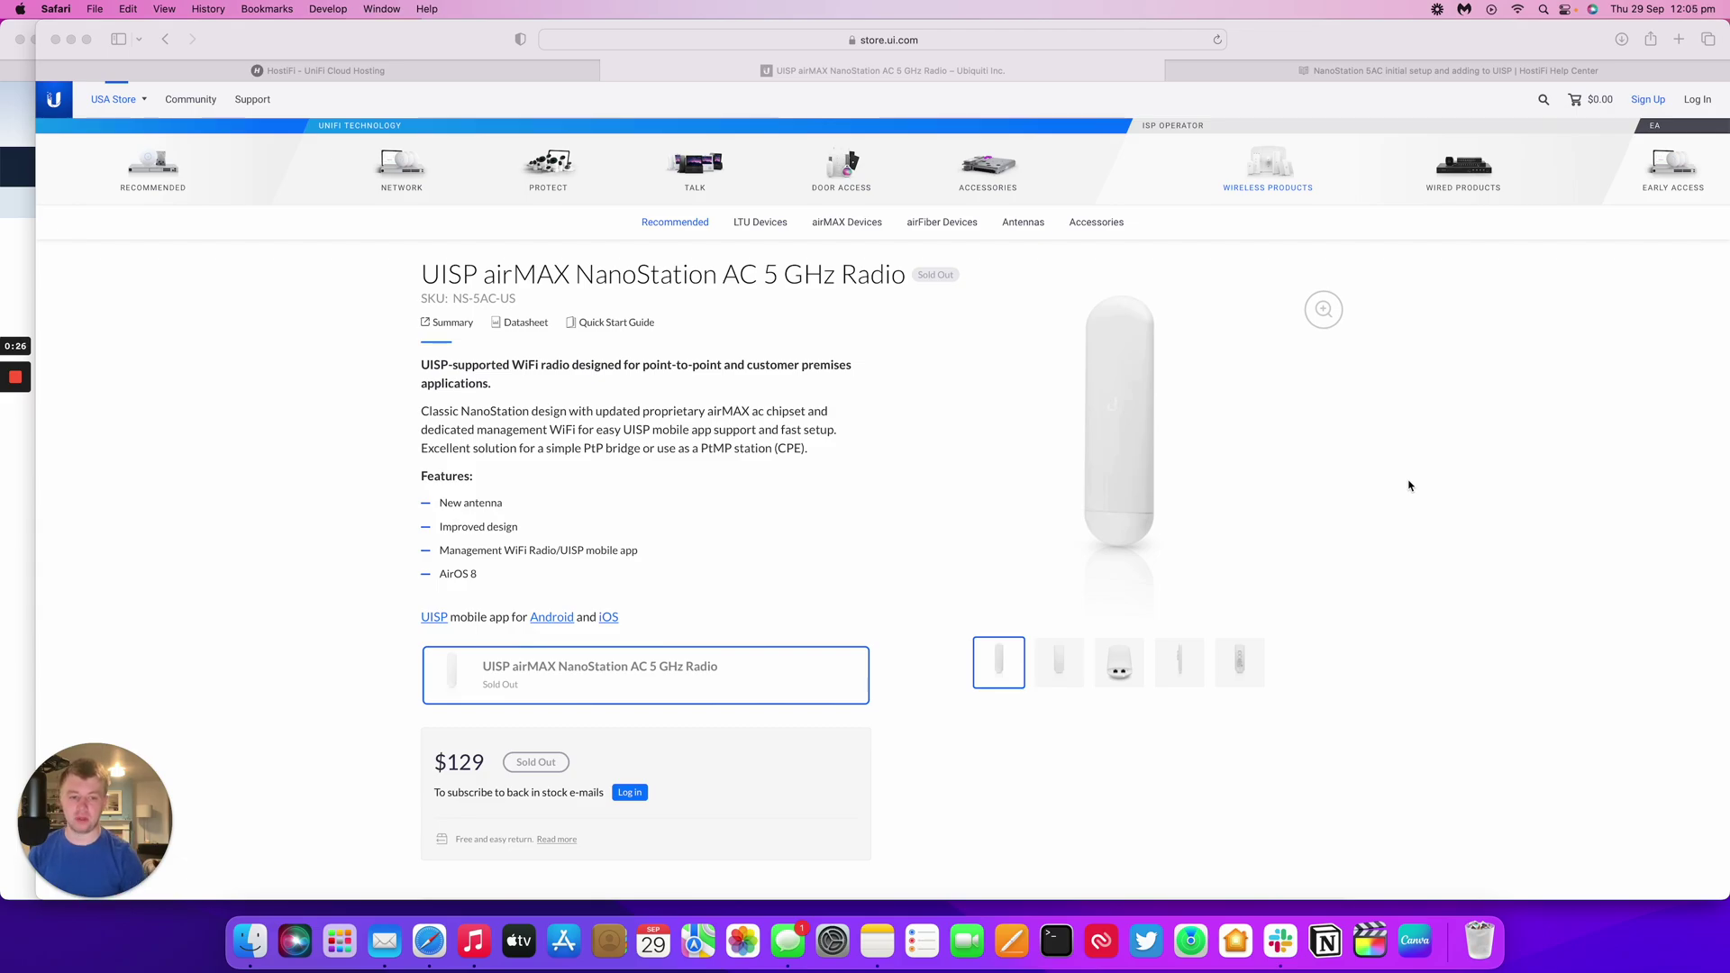
Show the NanoStation AC's rear view with its two Ethernet ports, then open the HostiFi setup article.
{"action": "left_click", "coordinate": [1107, 662]}
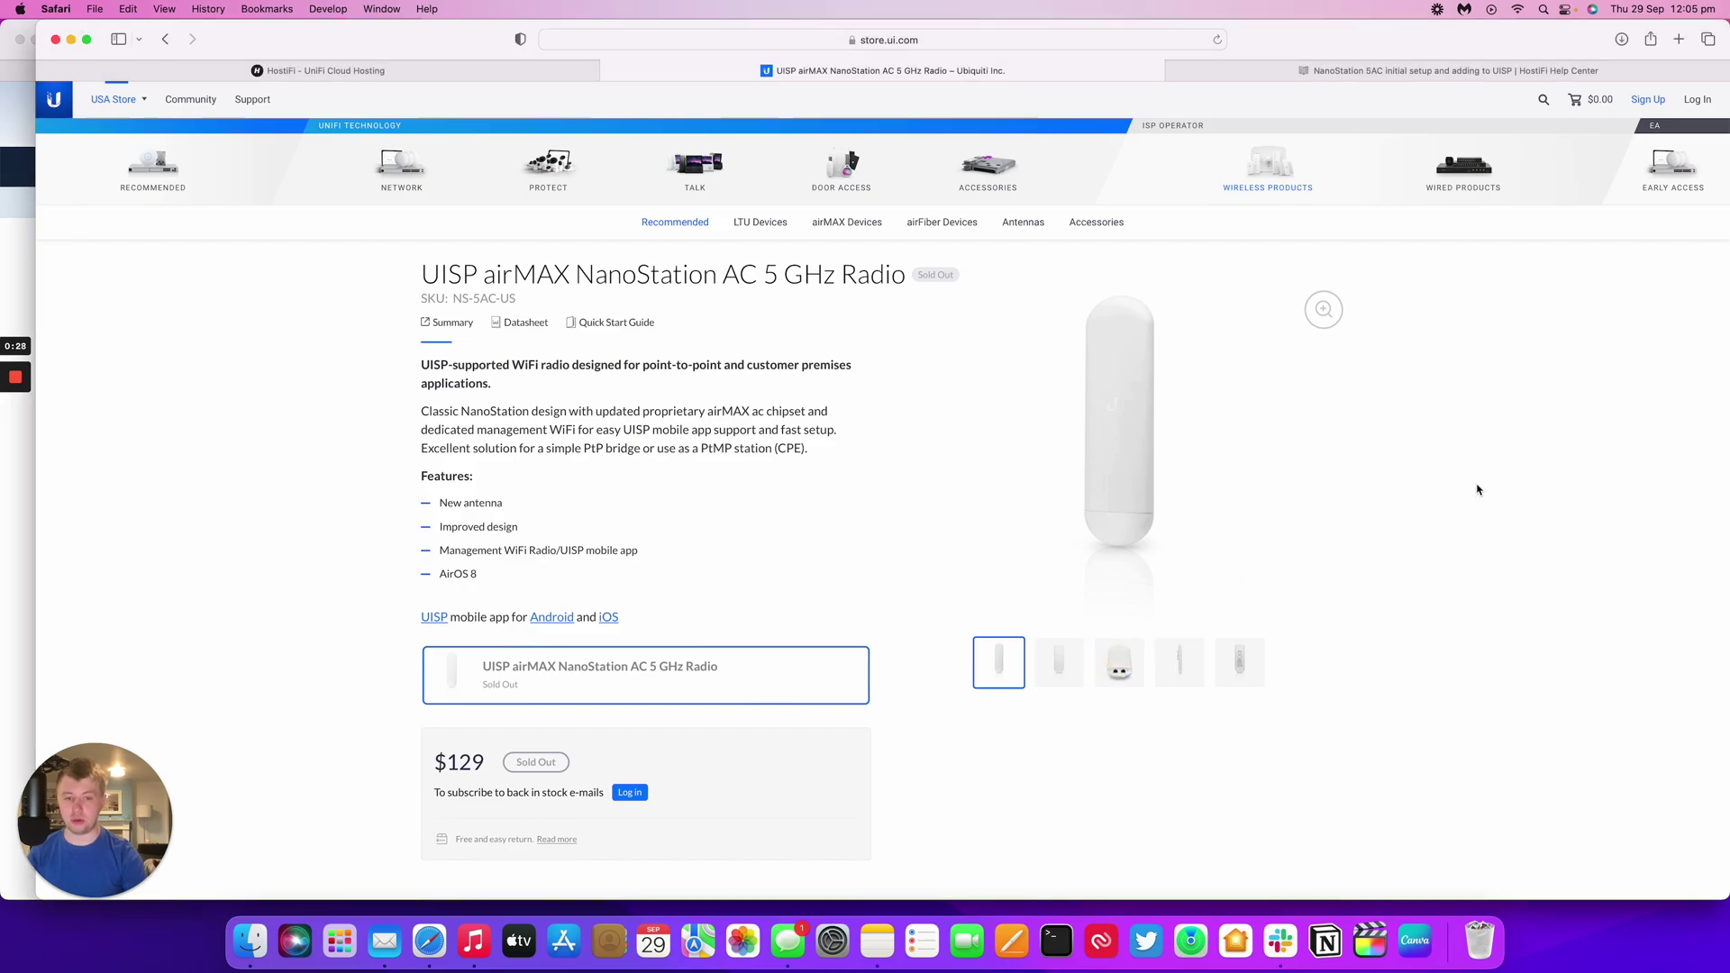
{"action": "left_click", "coordinate": [1085, 674]}
{"action": "left_click", "coordinate": [1114, 658]}
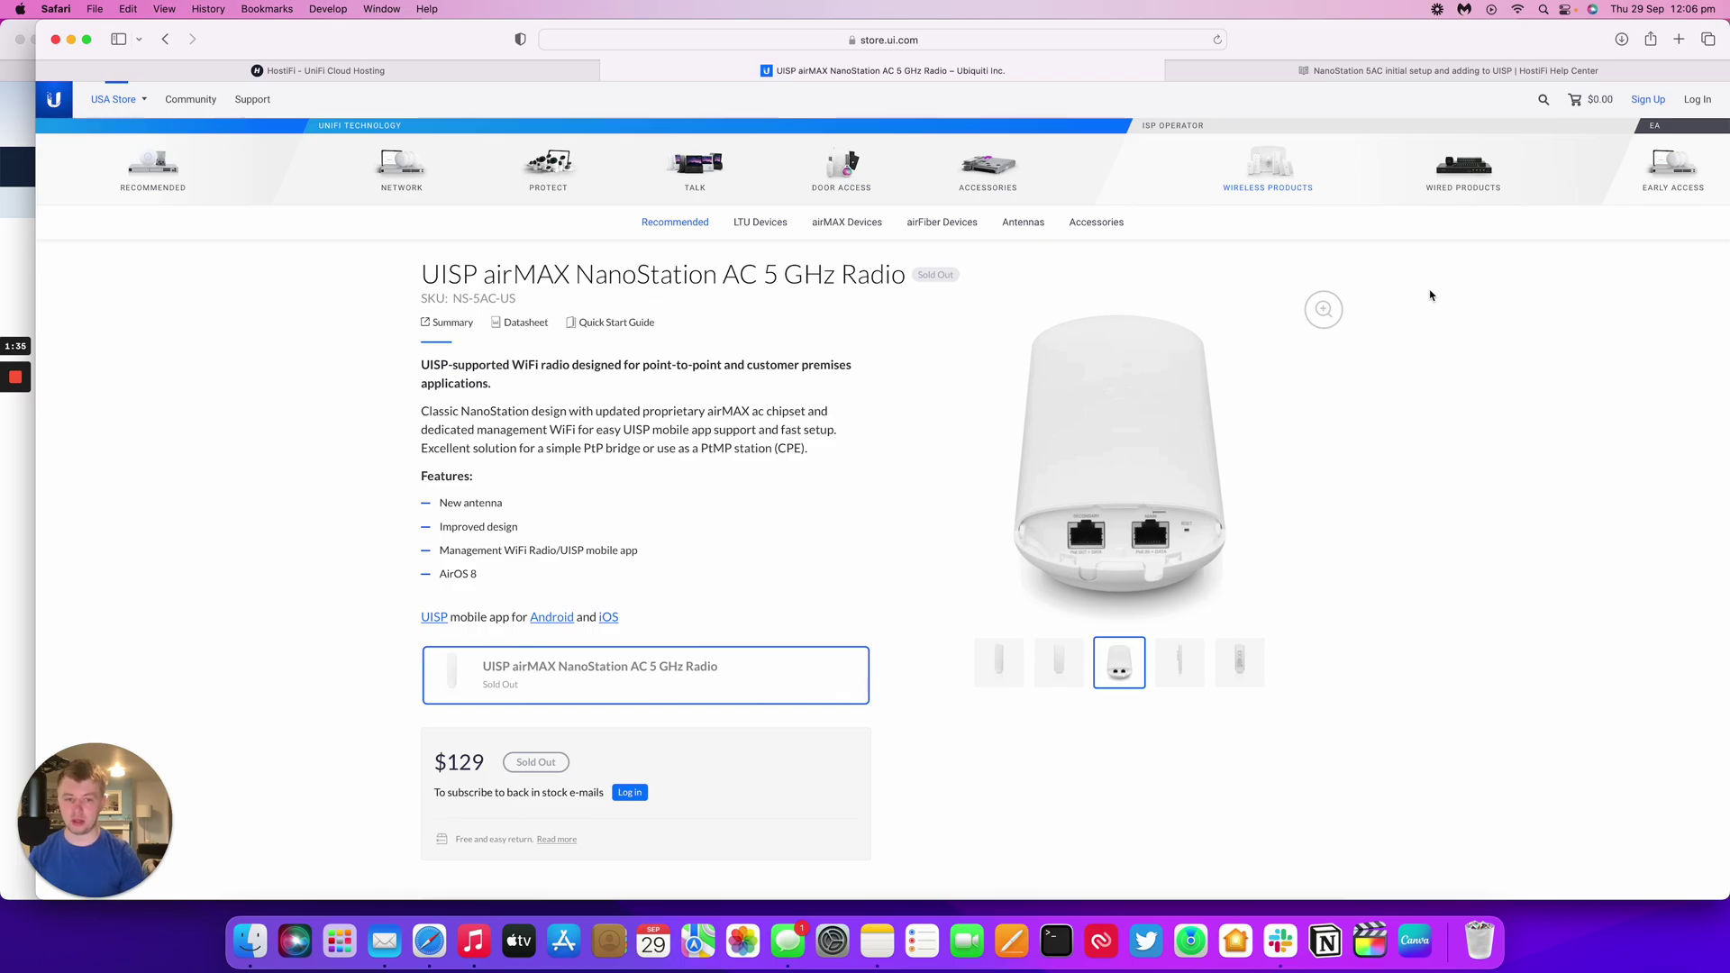
{"action": "scroll", "coordinate": [911, 340], "scroll_direction": "down", "scroll_amount": 5}
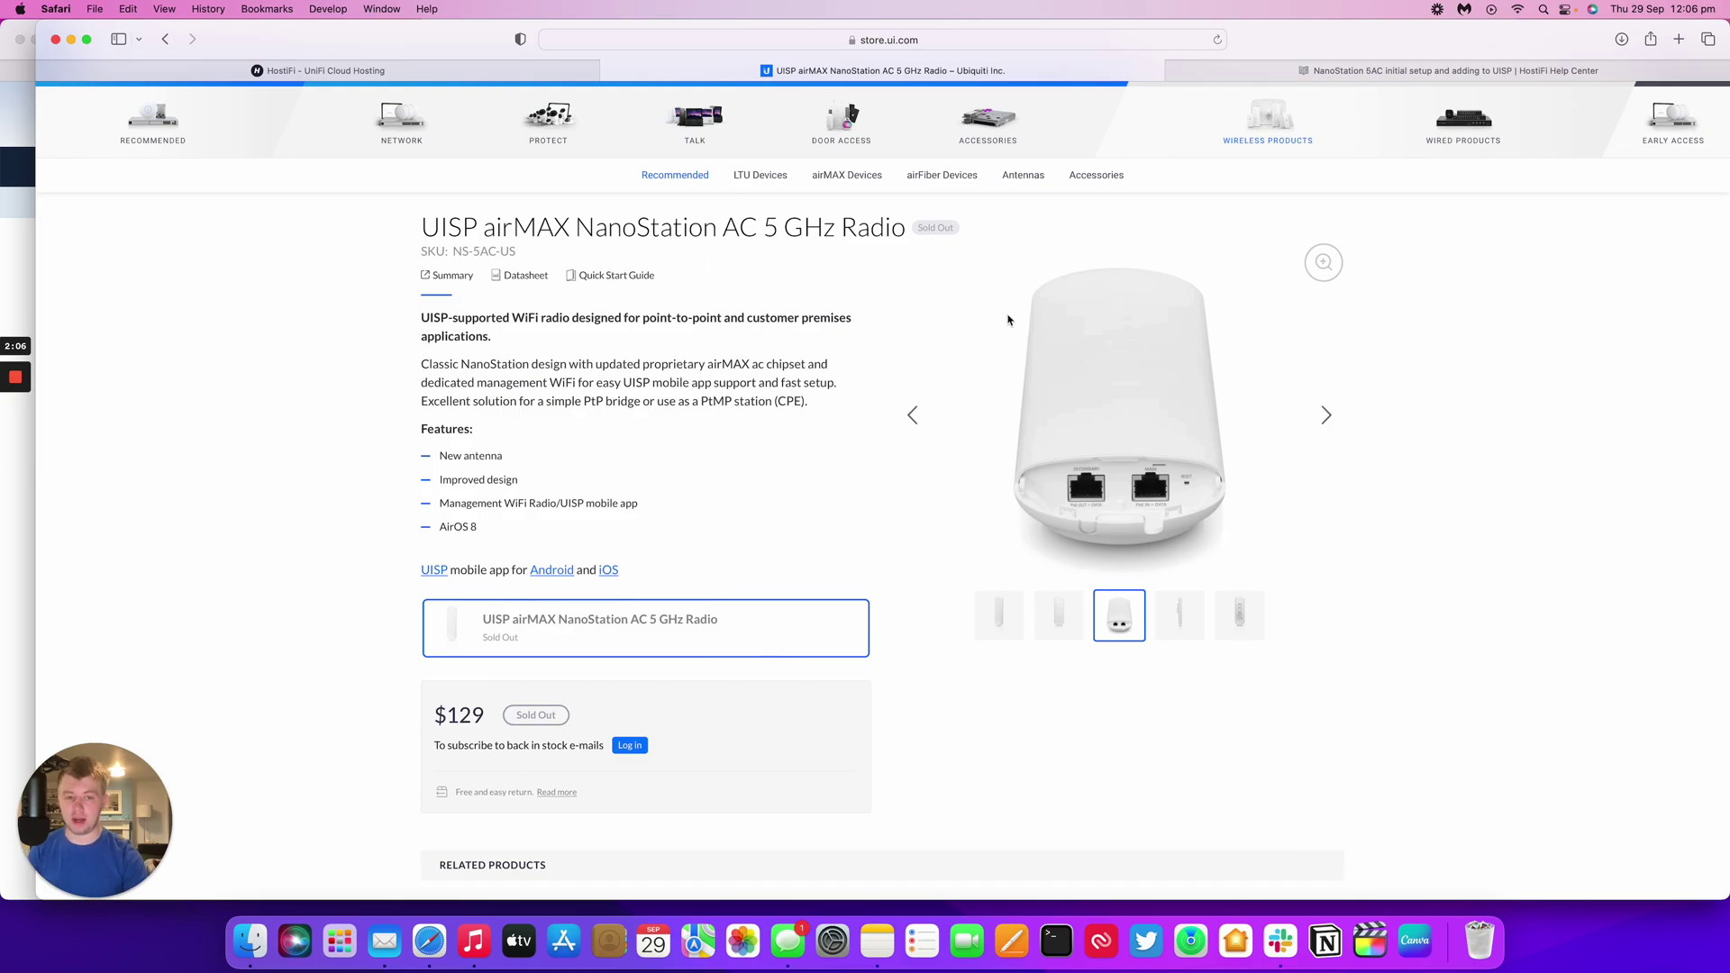
{"action": "left_click", "coordinate": [1370, 70]}
Scroll the setup article through the Powering and Logging into the NanoStation 5AC sections.
{"action": "scroll", "coordinate": [1261, 247], "scroll_direction": "down", "scroll_amount": 5}
{"action": "scroll", "coordinate": [1260, 247], "scroll_direction": "down", "scroll_amount": 2}
{"action": "scroll", "coordinate": [1261, 248], "scroll_direction": "up", "scroll_amount": 1}
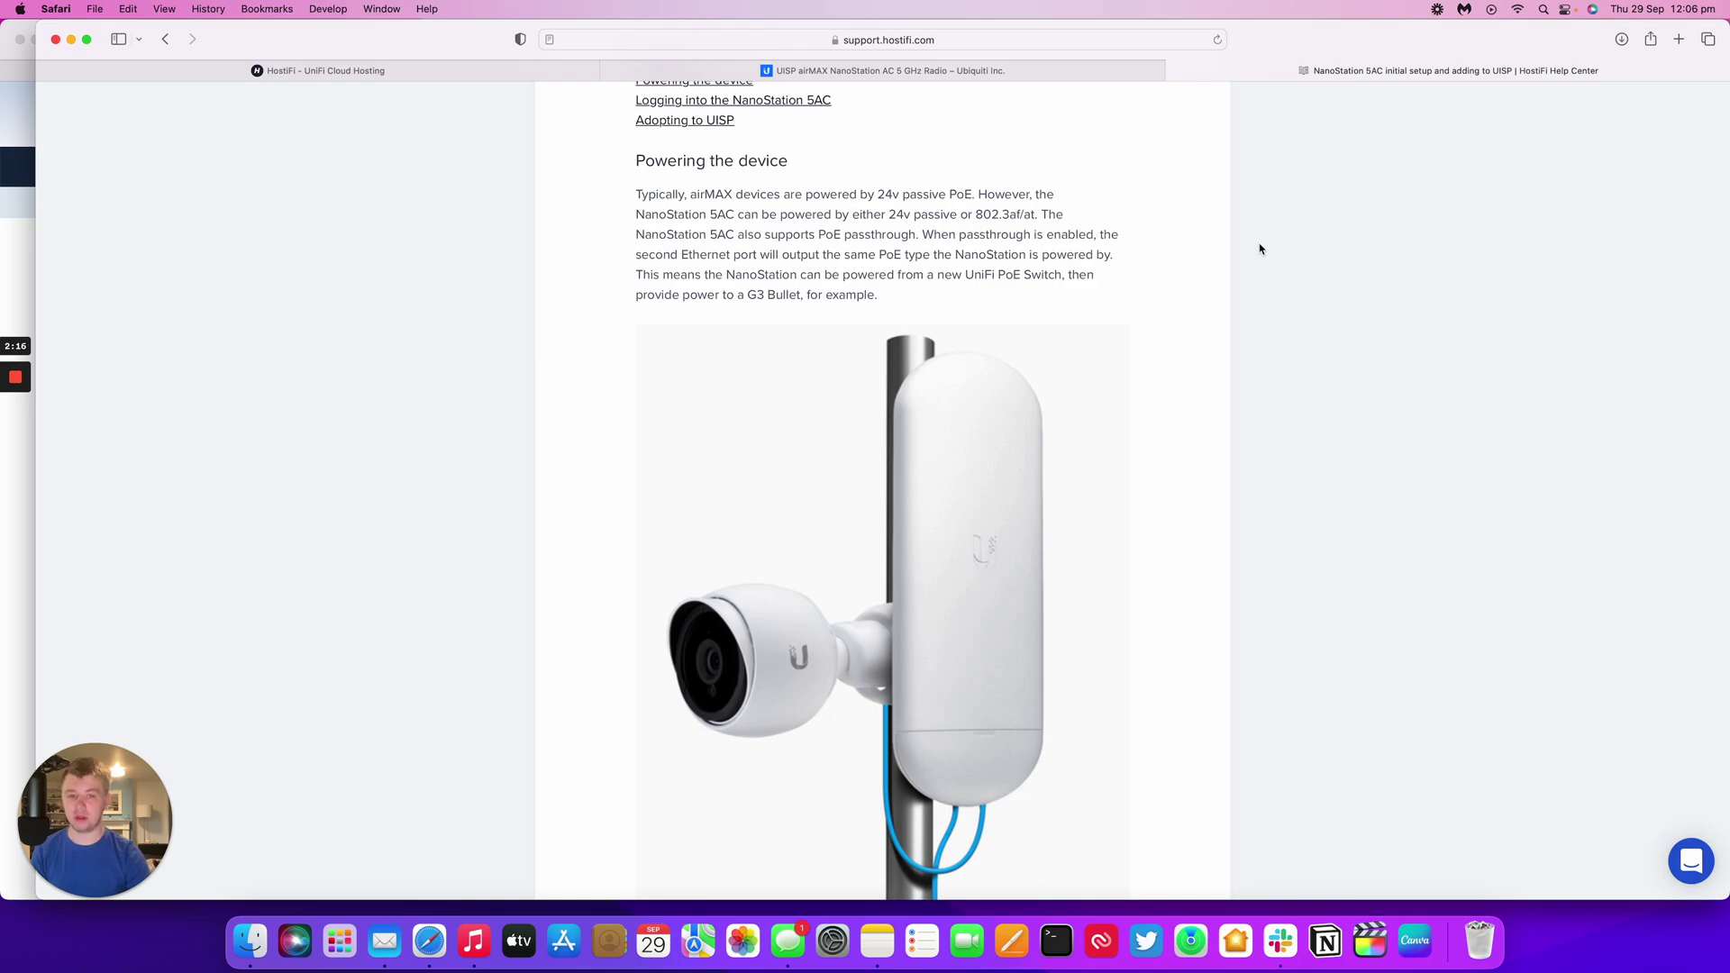
{"action": "scroll", "coordinate": [1260, 249], "scroll_direction": "down", "scroll_amount": 3}
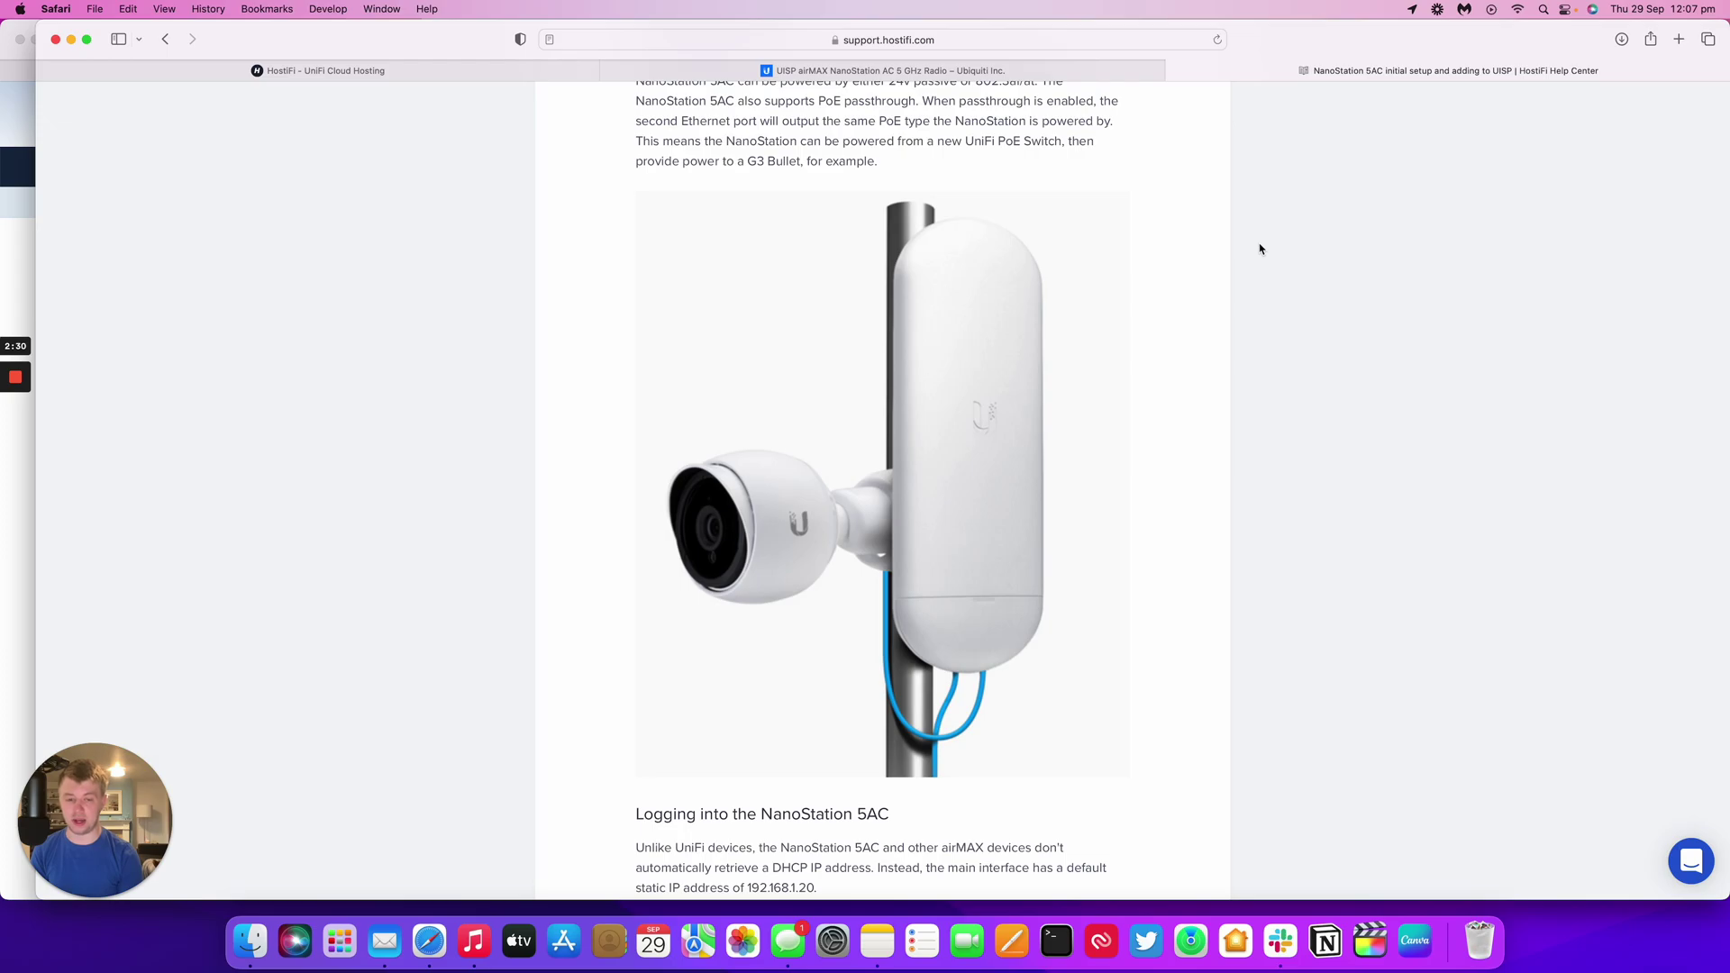
{"action": "scroll", "coordinate": [1259, 249], "scroll_direction": "down", "scroll_amount": 5}
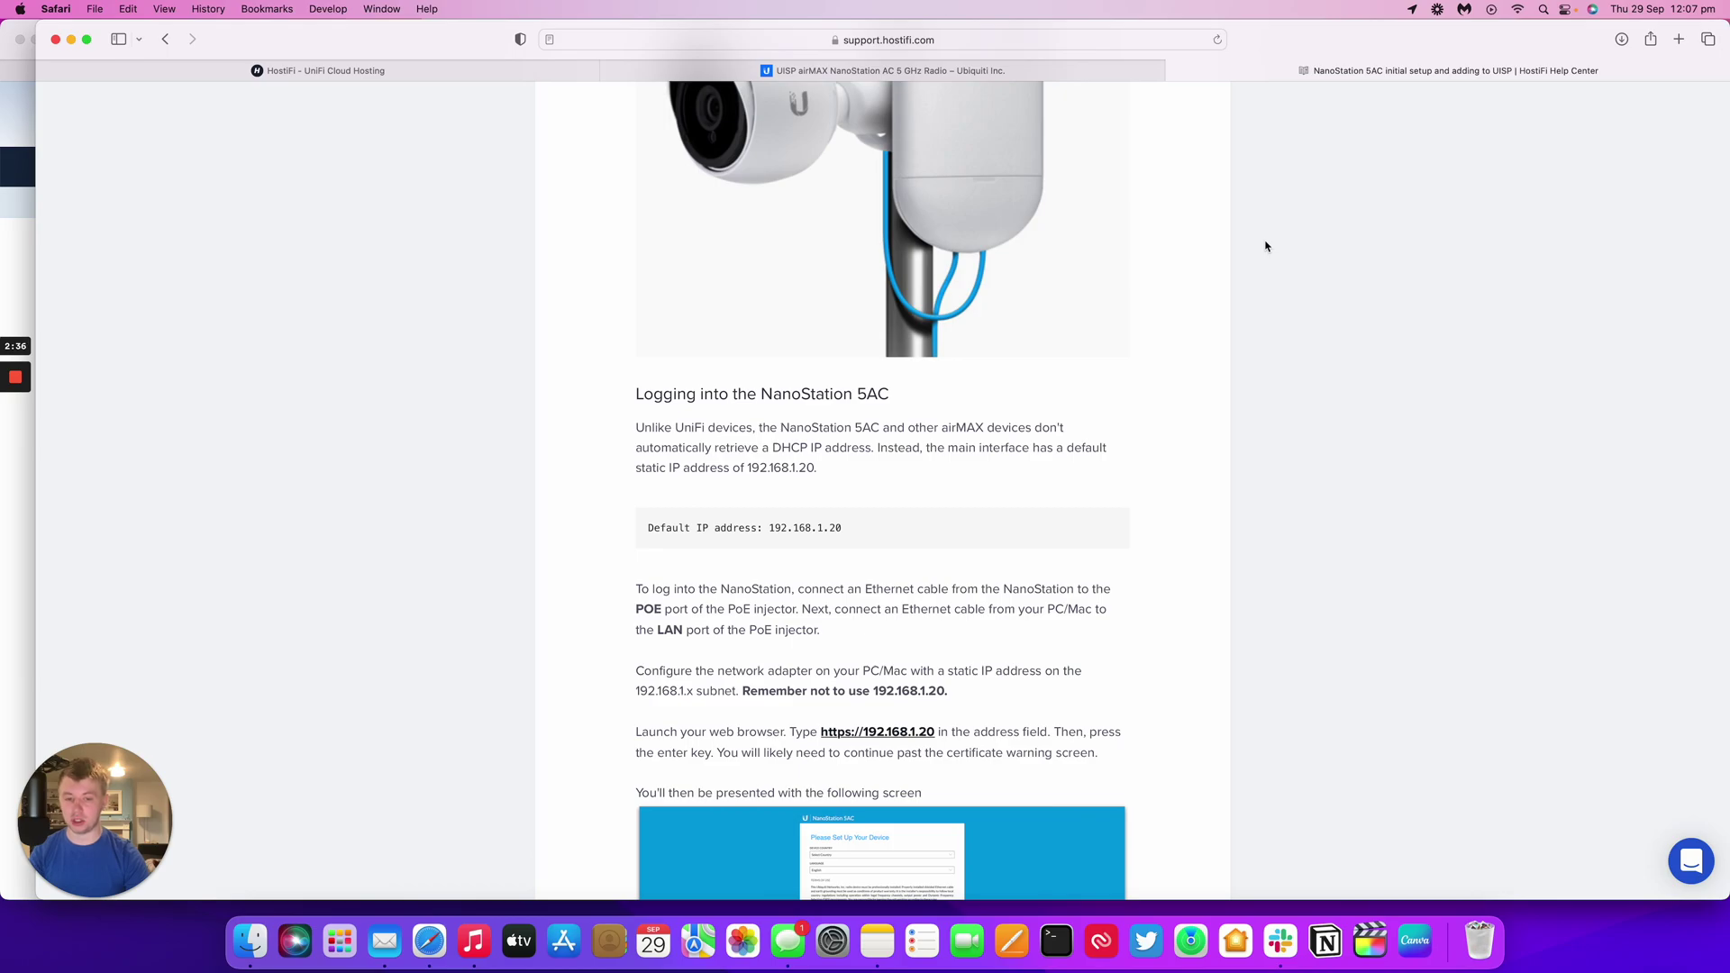
{"action": "scroll", "coordinate": [1265, 246], "scroll_direction": "down", "scroll_amount": 2}
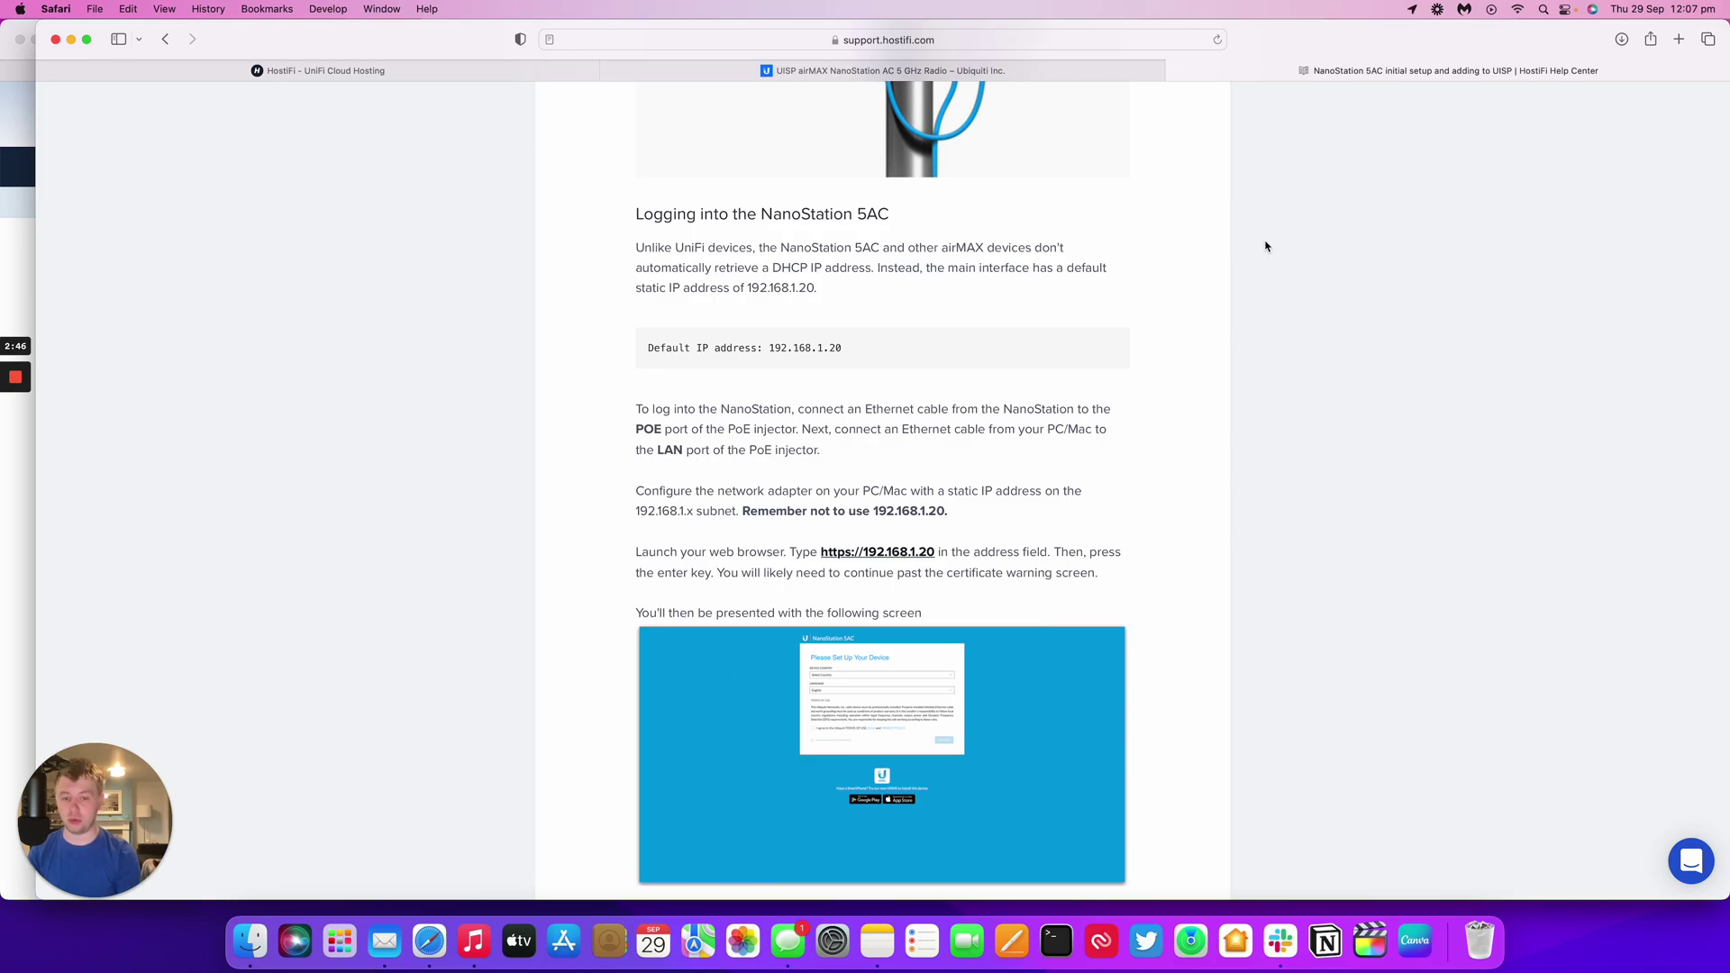
{"action": "scroll", "coordinate": [1265, 246], "scroll_direction": "down", "scroll_amount": 5}
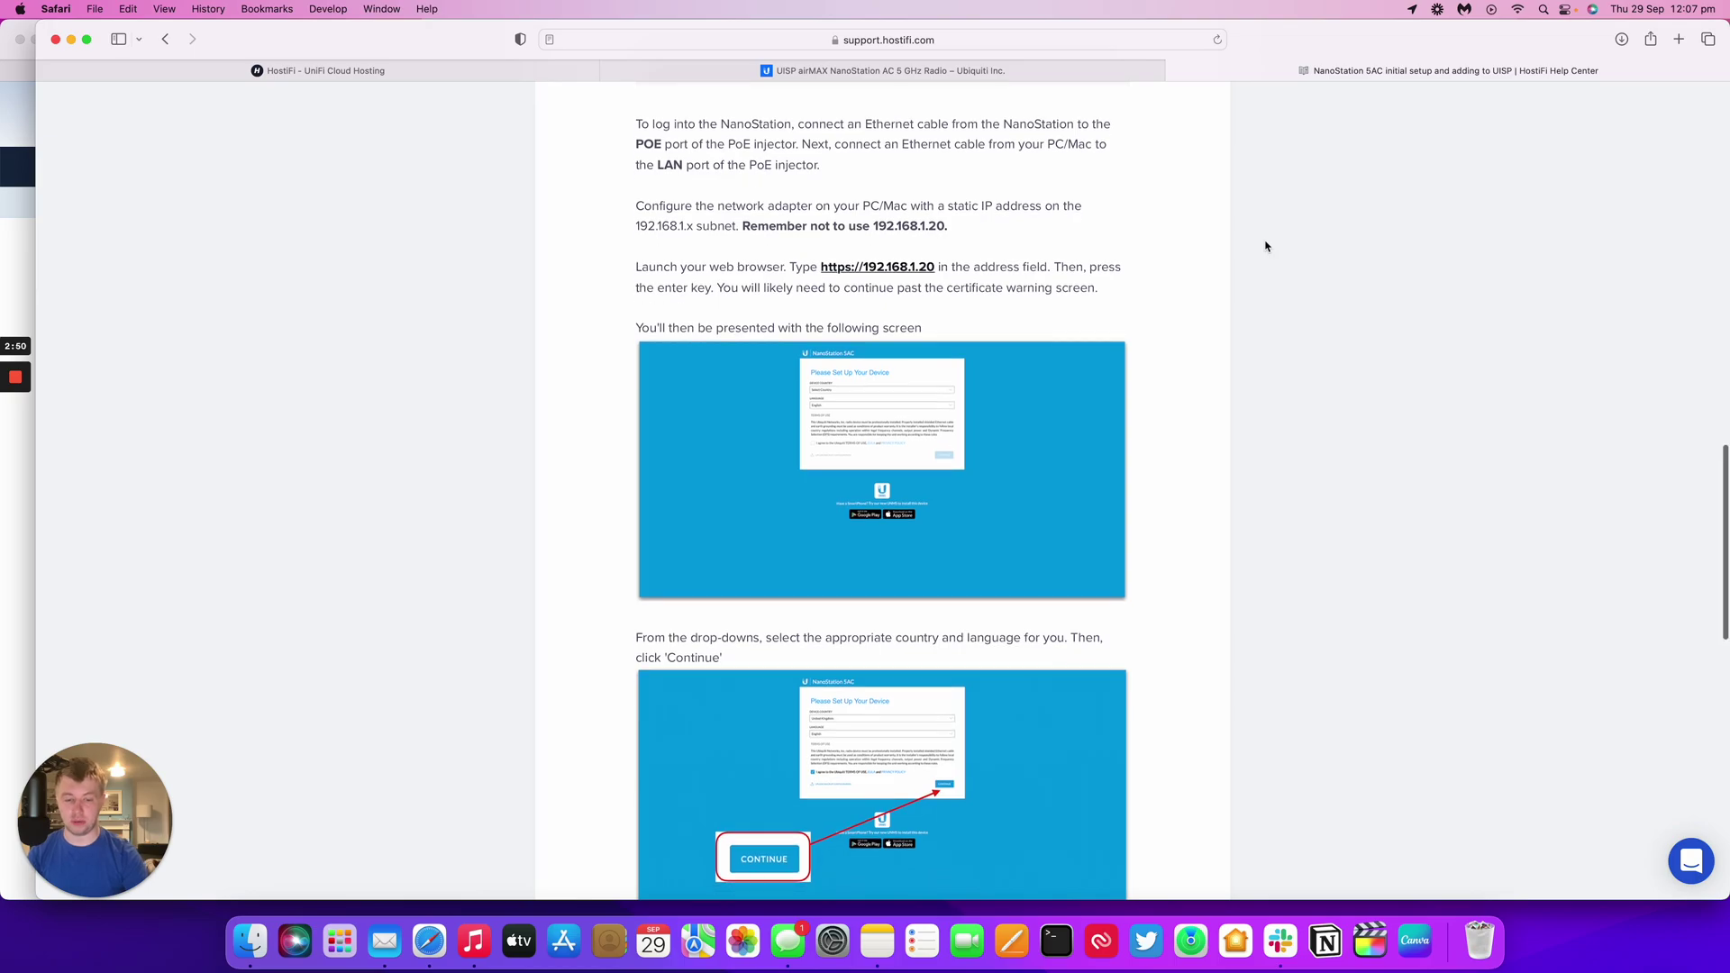
{"action": "scroll", "coordinate": [1265, 246], "scroll_direction": "down", "scroll_amount": 5}
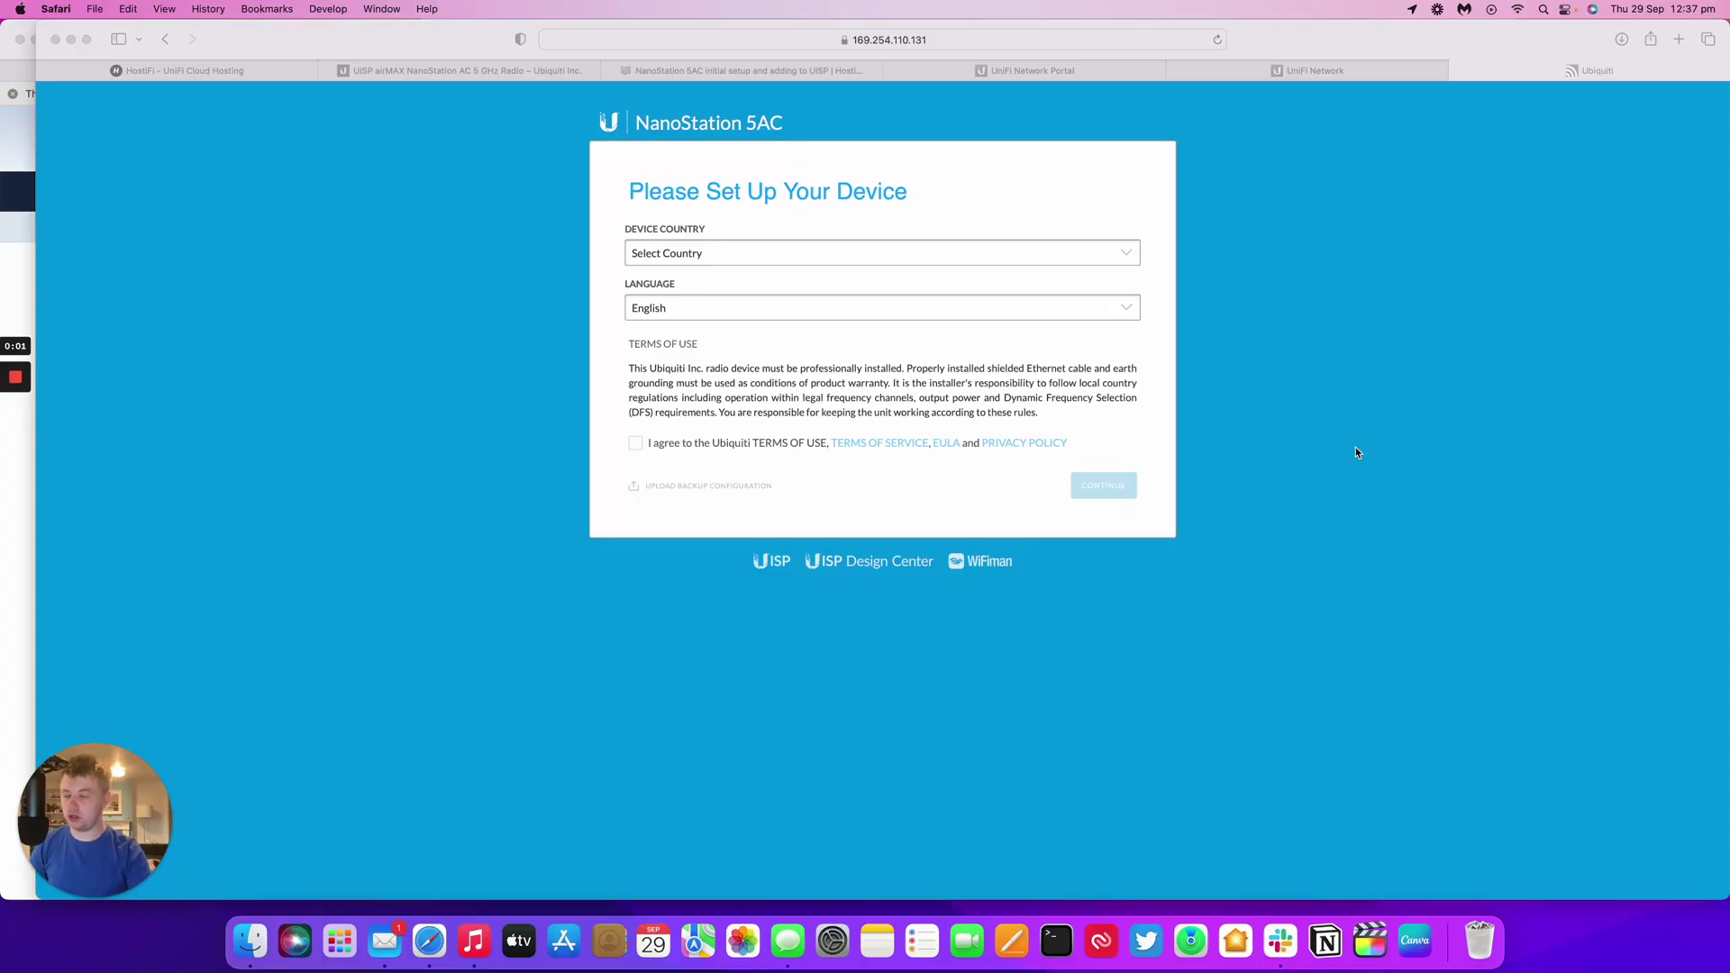
Set the device country to United Kingdom and accept the Ubiquiti terms of use.
{"action": "left_click", "coordinate": [1355, 449]}
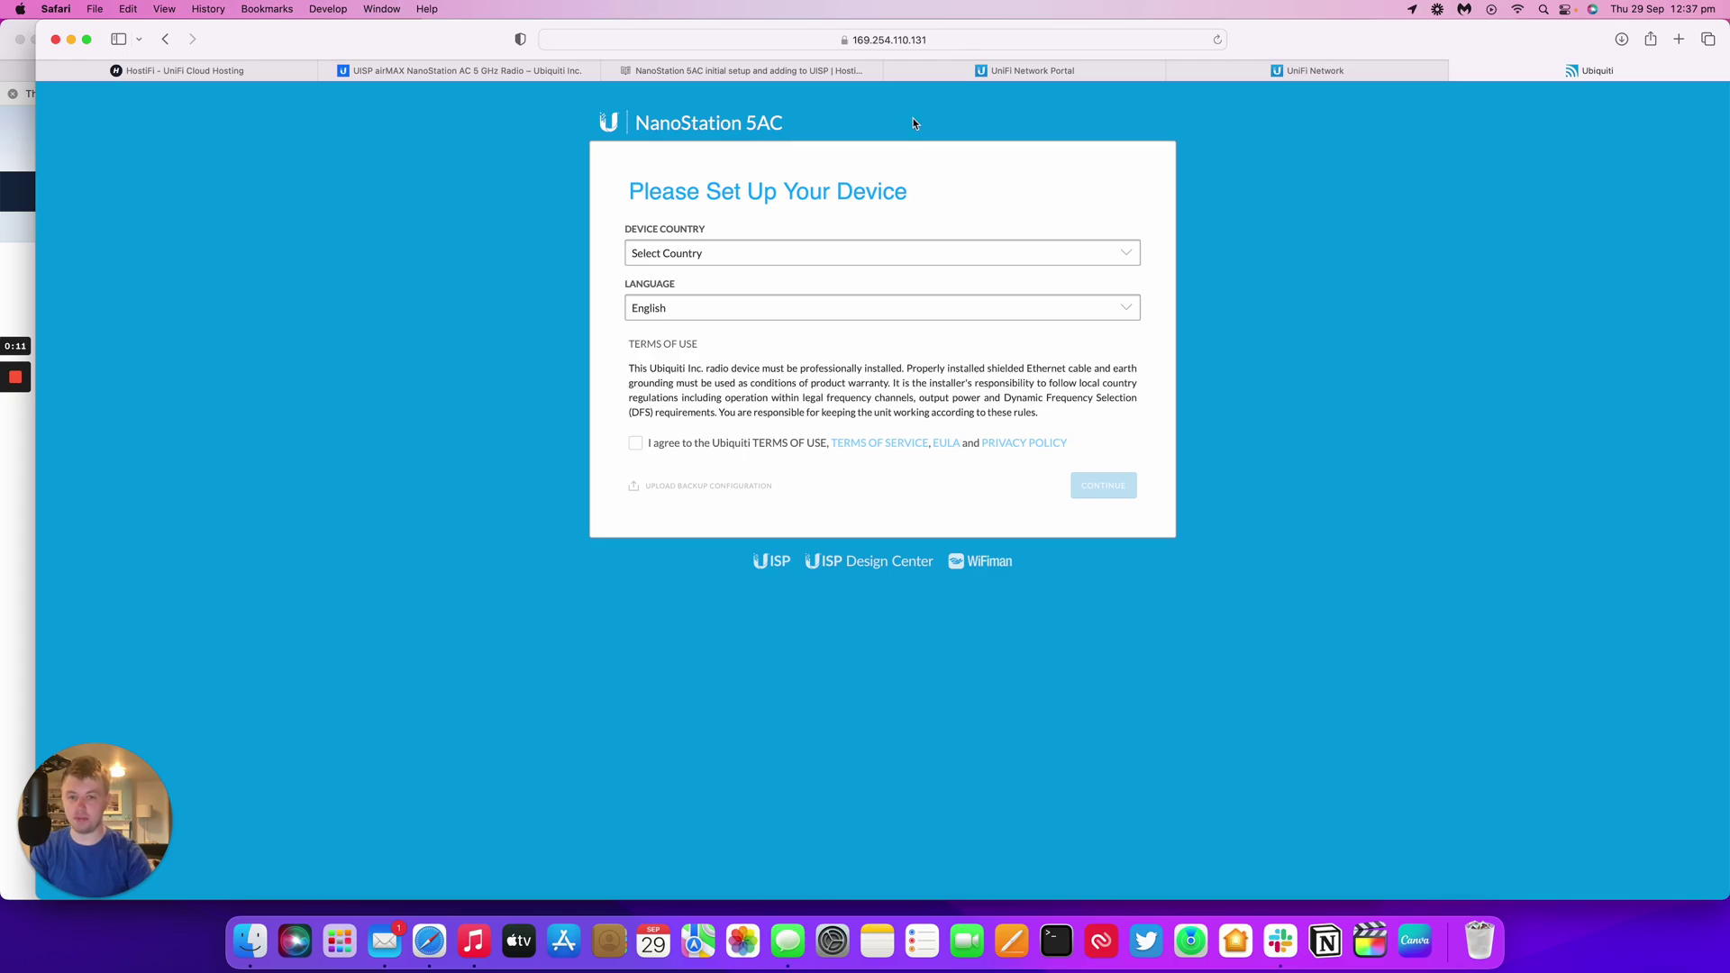
{"action": "left_click", "coordinate": [732, 262]}
{"action": "scroll", "coordinate": [742, 383], "scroll_direction": "down", "scroll_amount": 10}
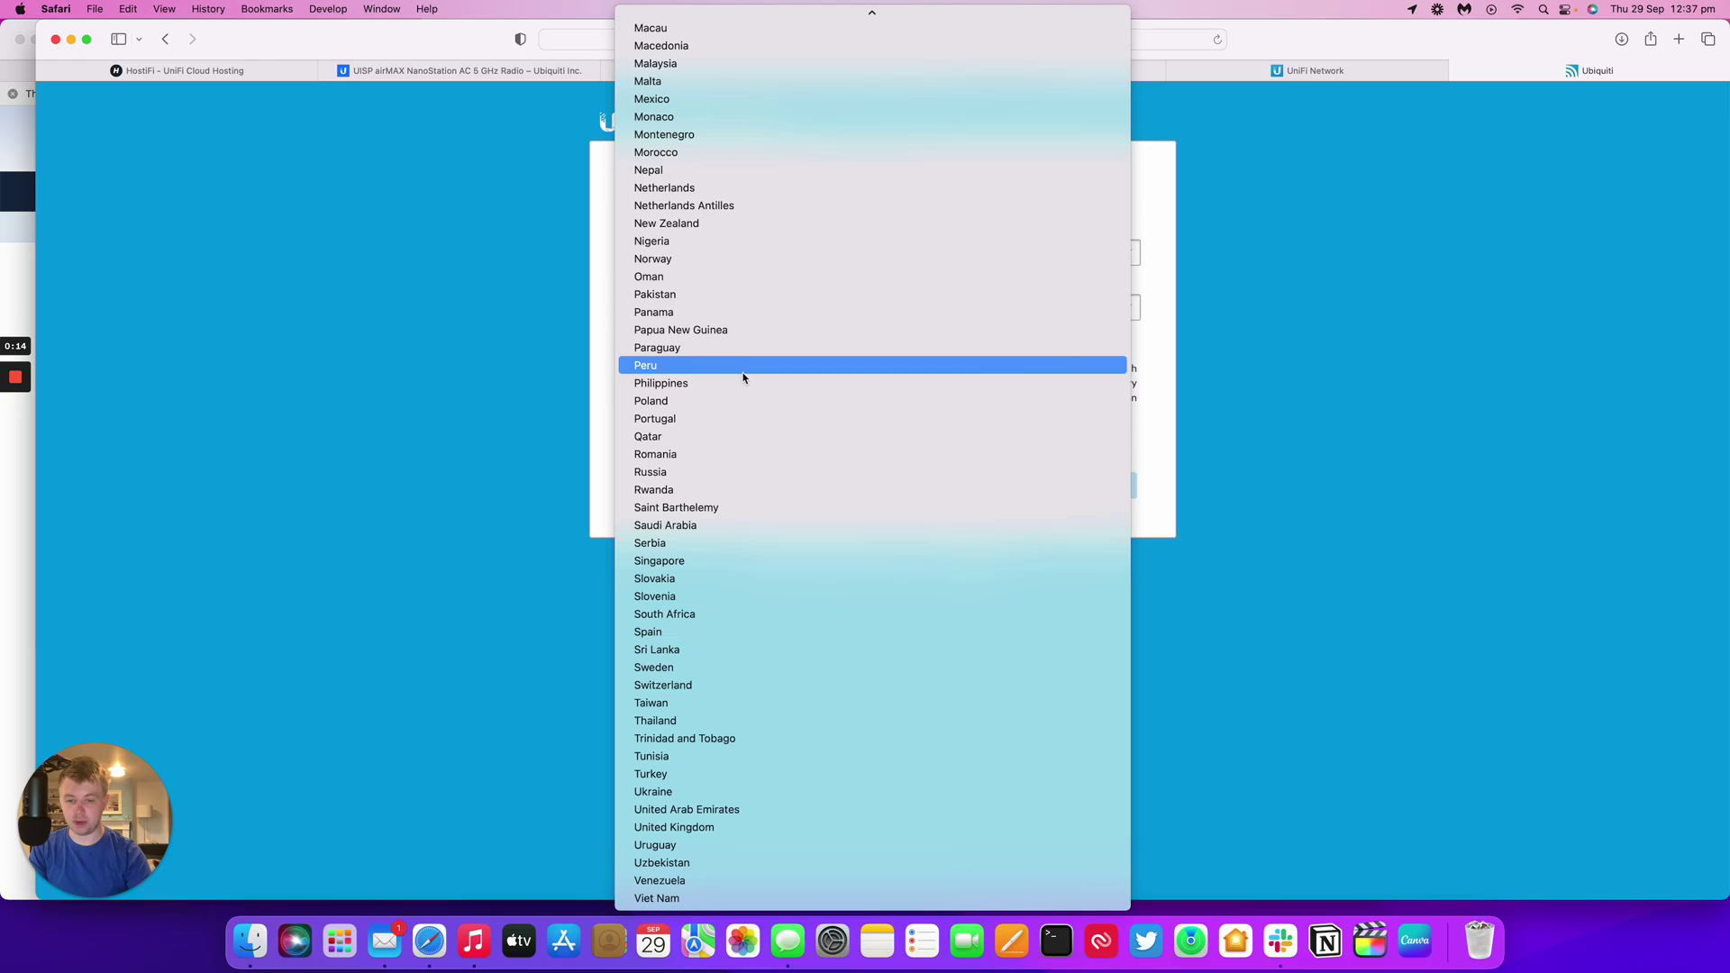
{"action": "left_click", "coordinate": [694, 827]}
{"action": "left_click", "coordinate": [658, 443]}
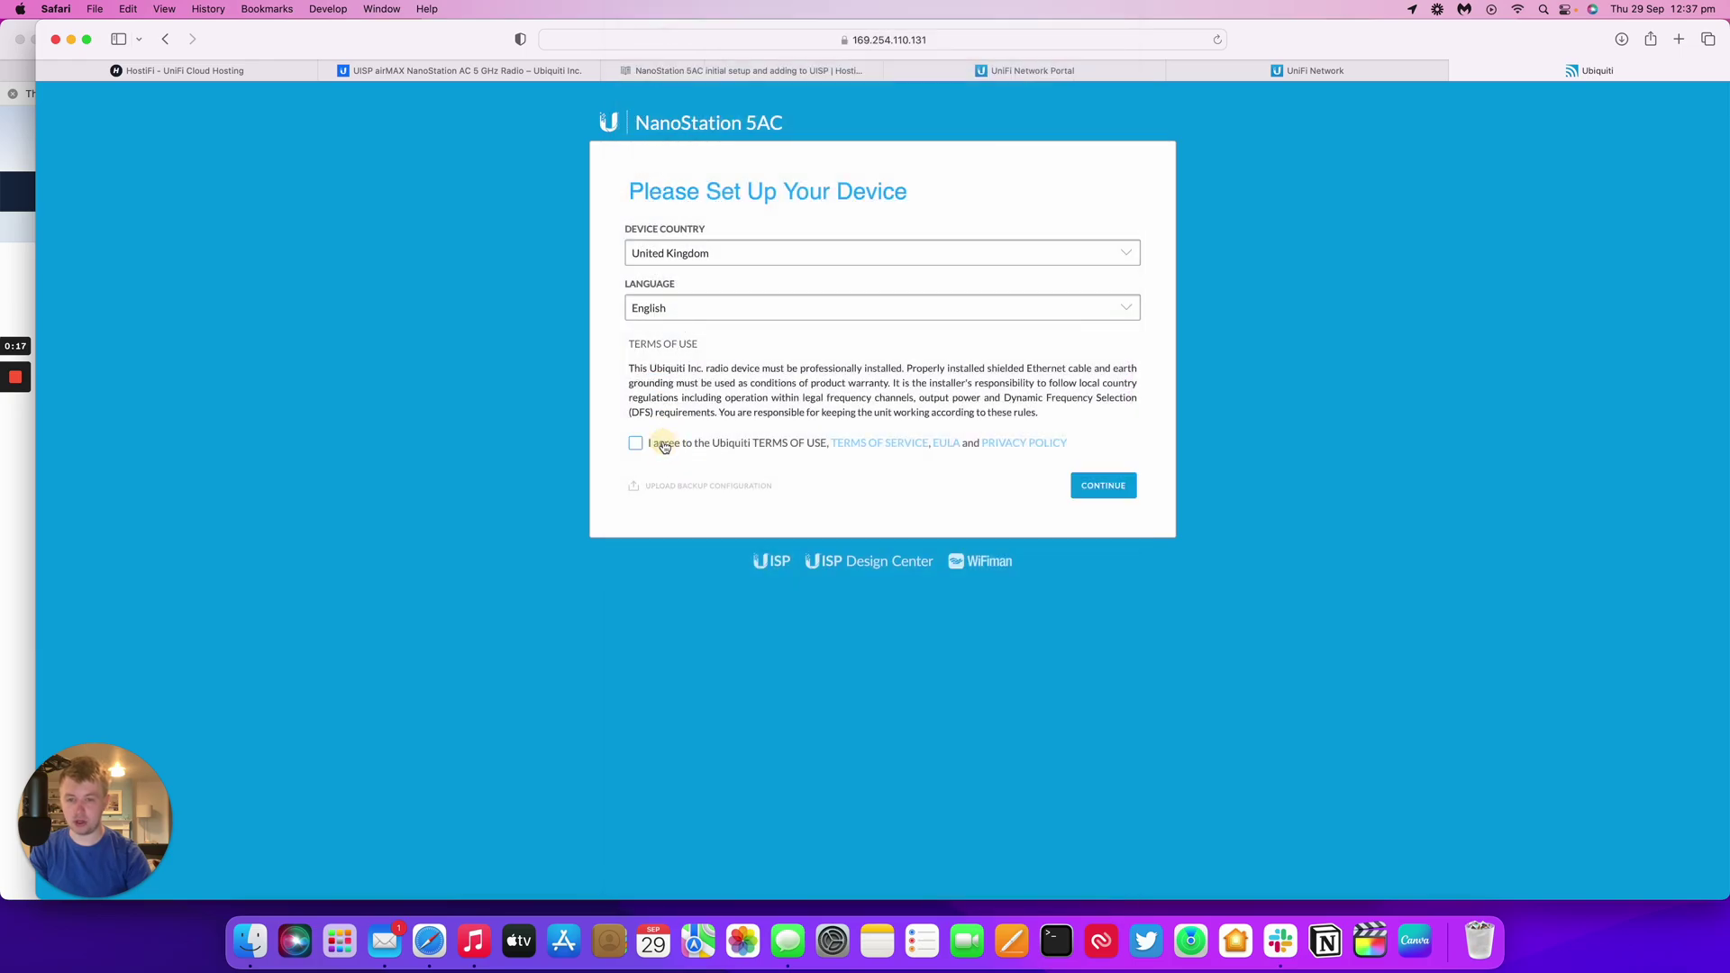
{"action": "left_click", "coordinate": [1103, 485]}
Create the device login with username 'ubnt' and a password, and save it.
{"action": "left_click", "coordinate": [780, 260]}
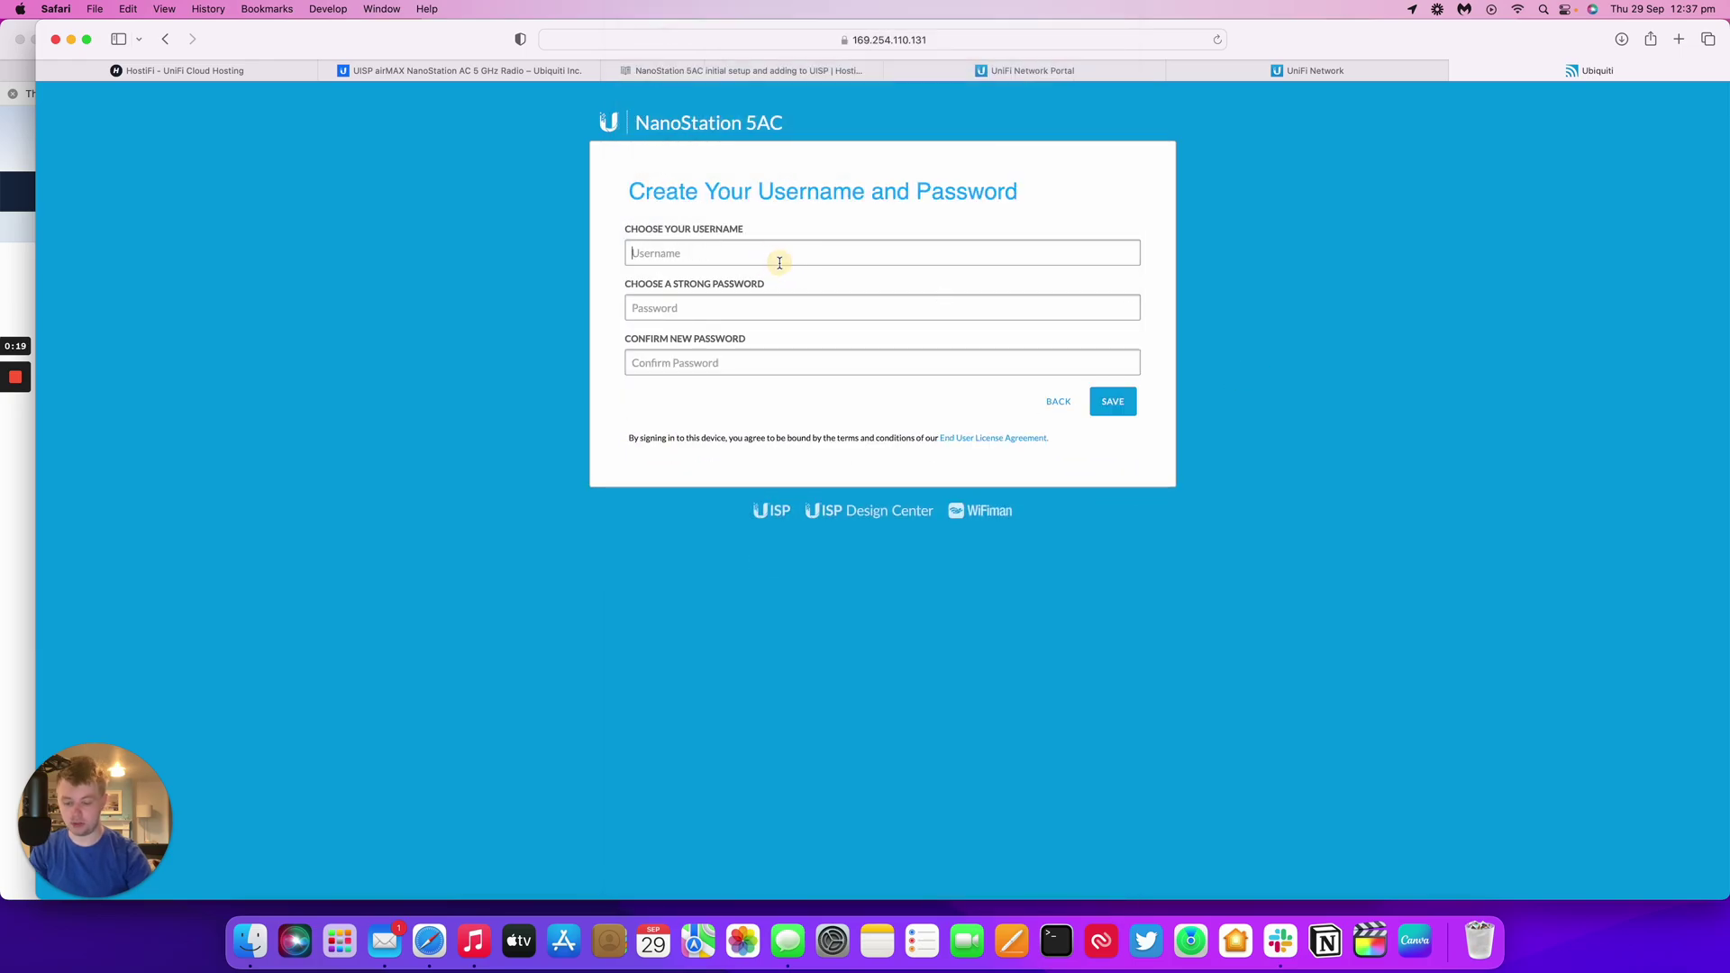
{"action": "type", "text": "ubnt"}
{"action": "key", "text": "Tab"}
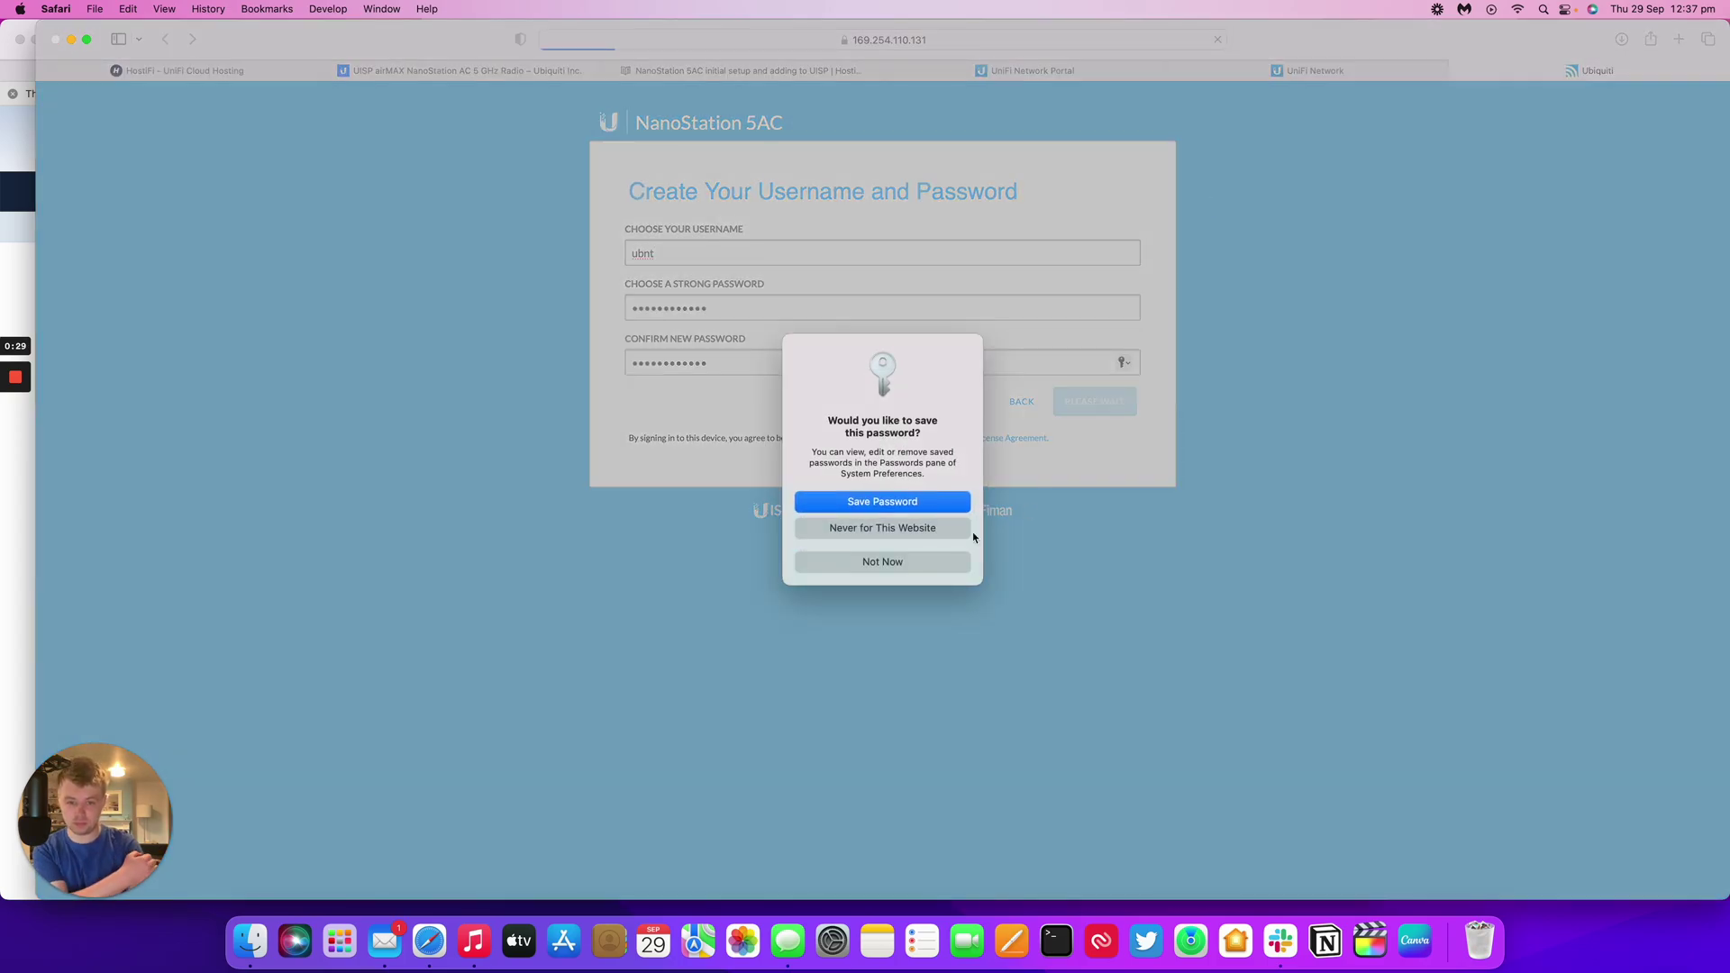
{"action": "left_click", "coordinate": [932, 563]}
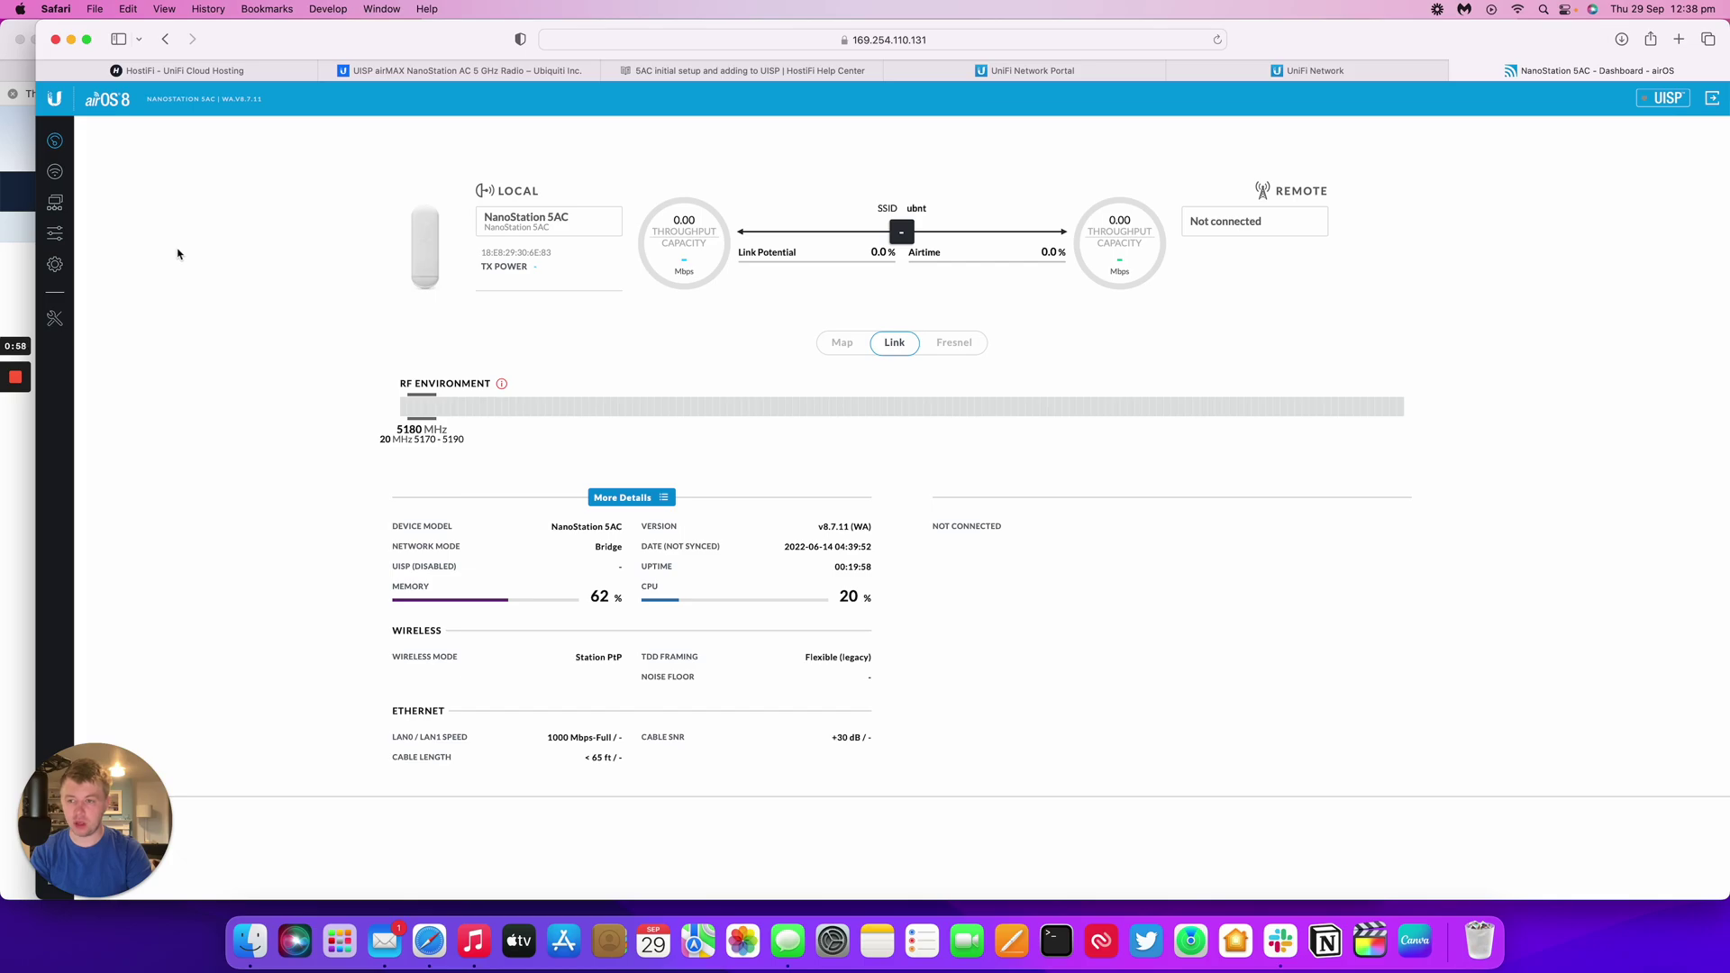
Check the device's interface IP details and load 192.168.55.87 in the browser.
{"action": "left_click", "coordinate": [651, 501]}
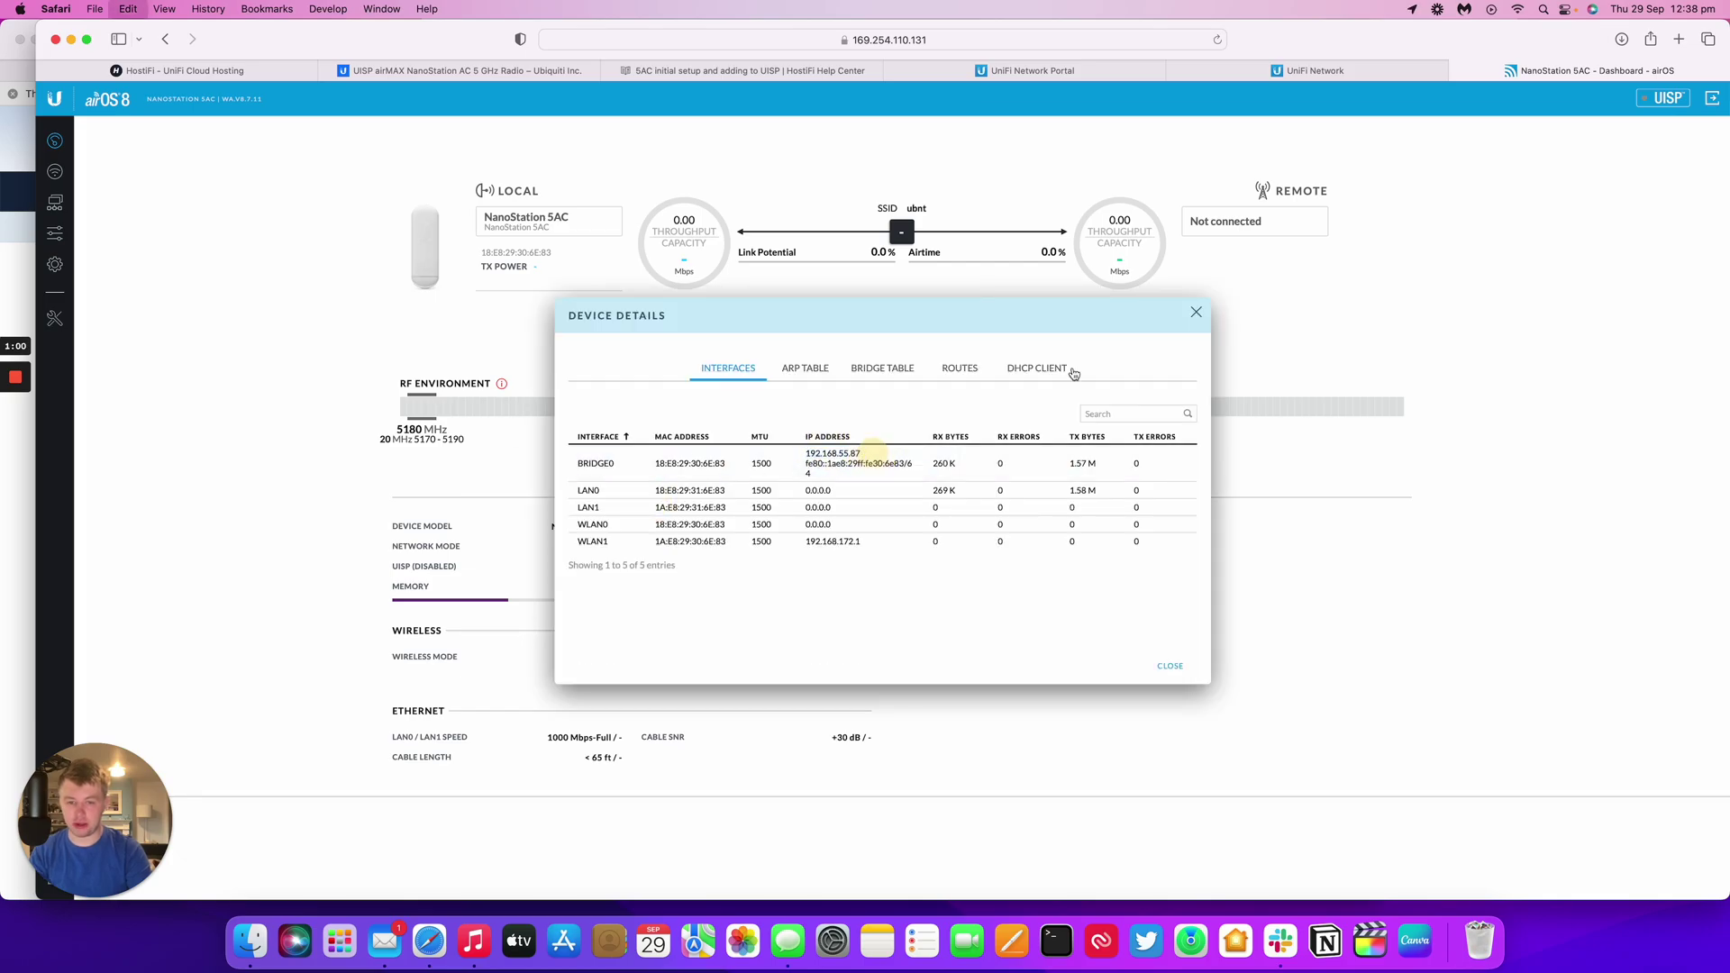
{"action": "left_click", "coordinate": [1193, 315]}
{"action": "key", "text": "super+l"}
{"action": "type", "text": "192.168.55.87"}
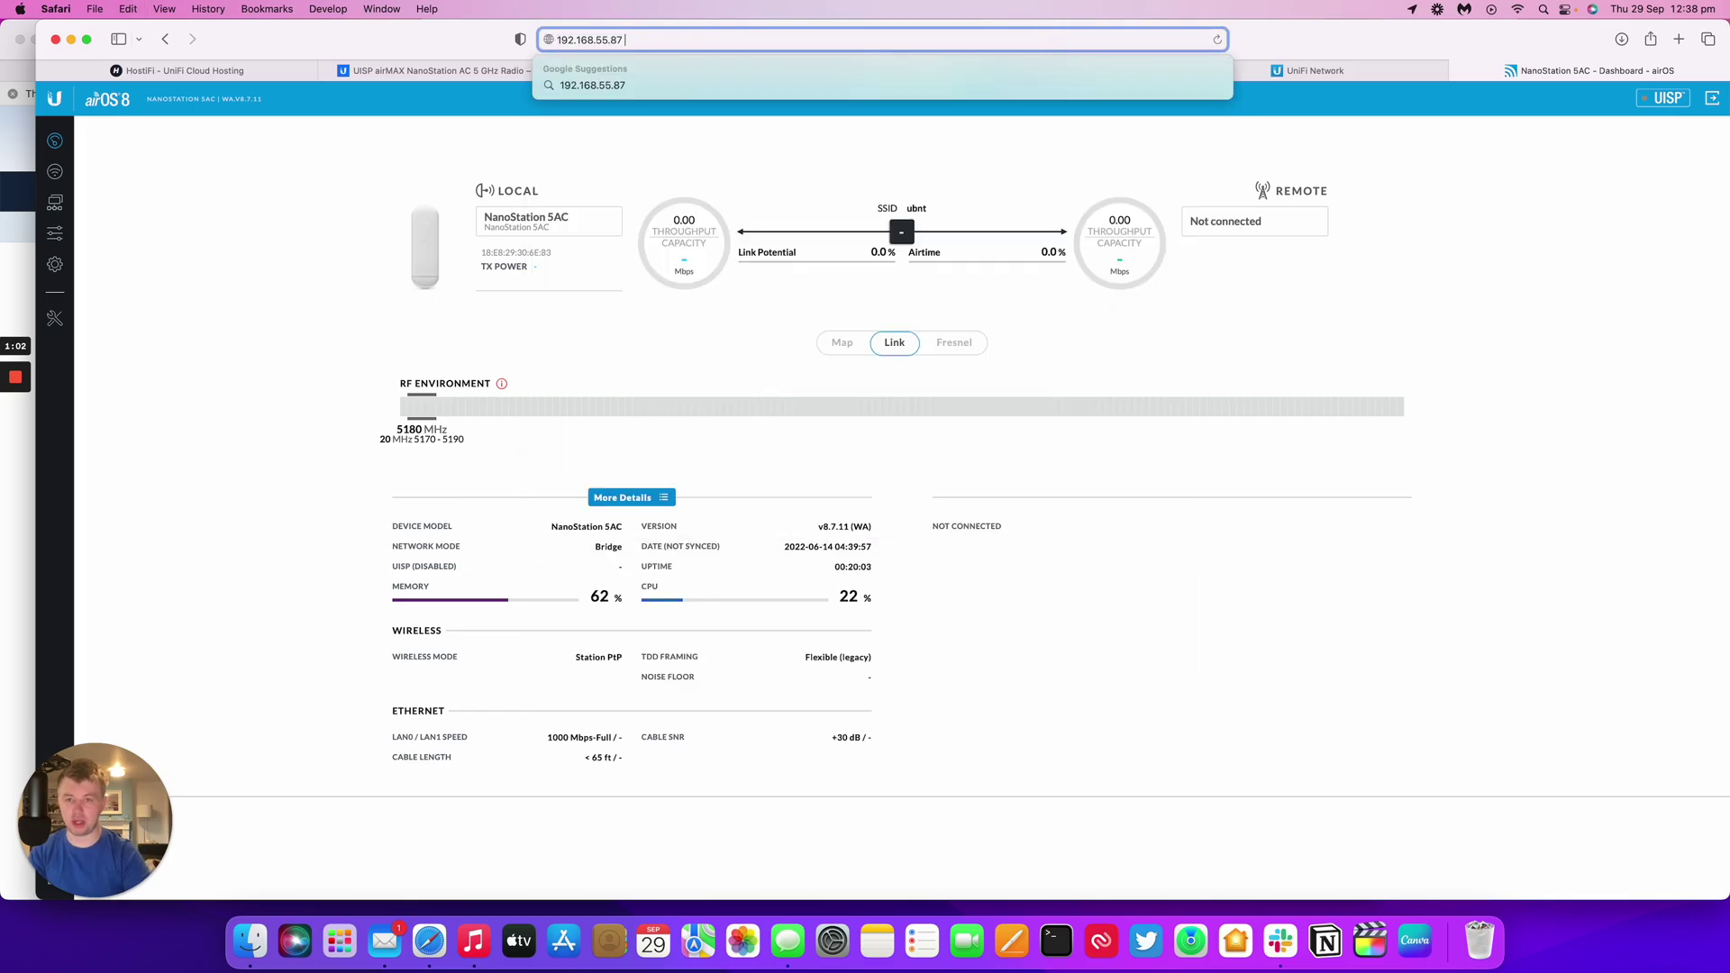
{"action": "key", "text": "Return"}
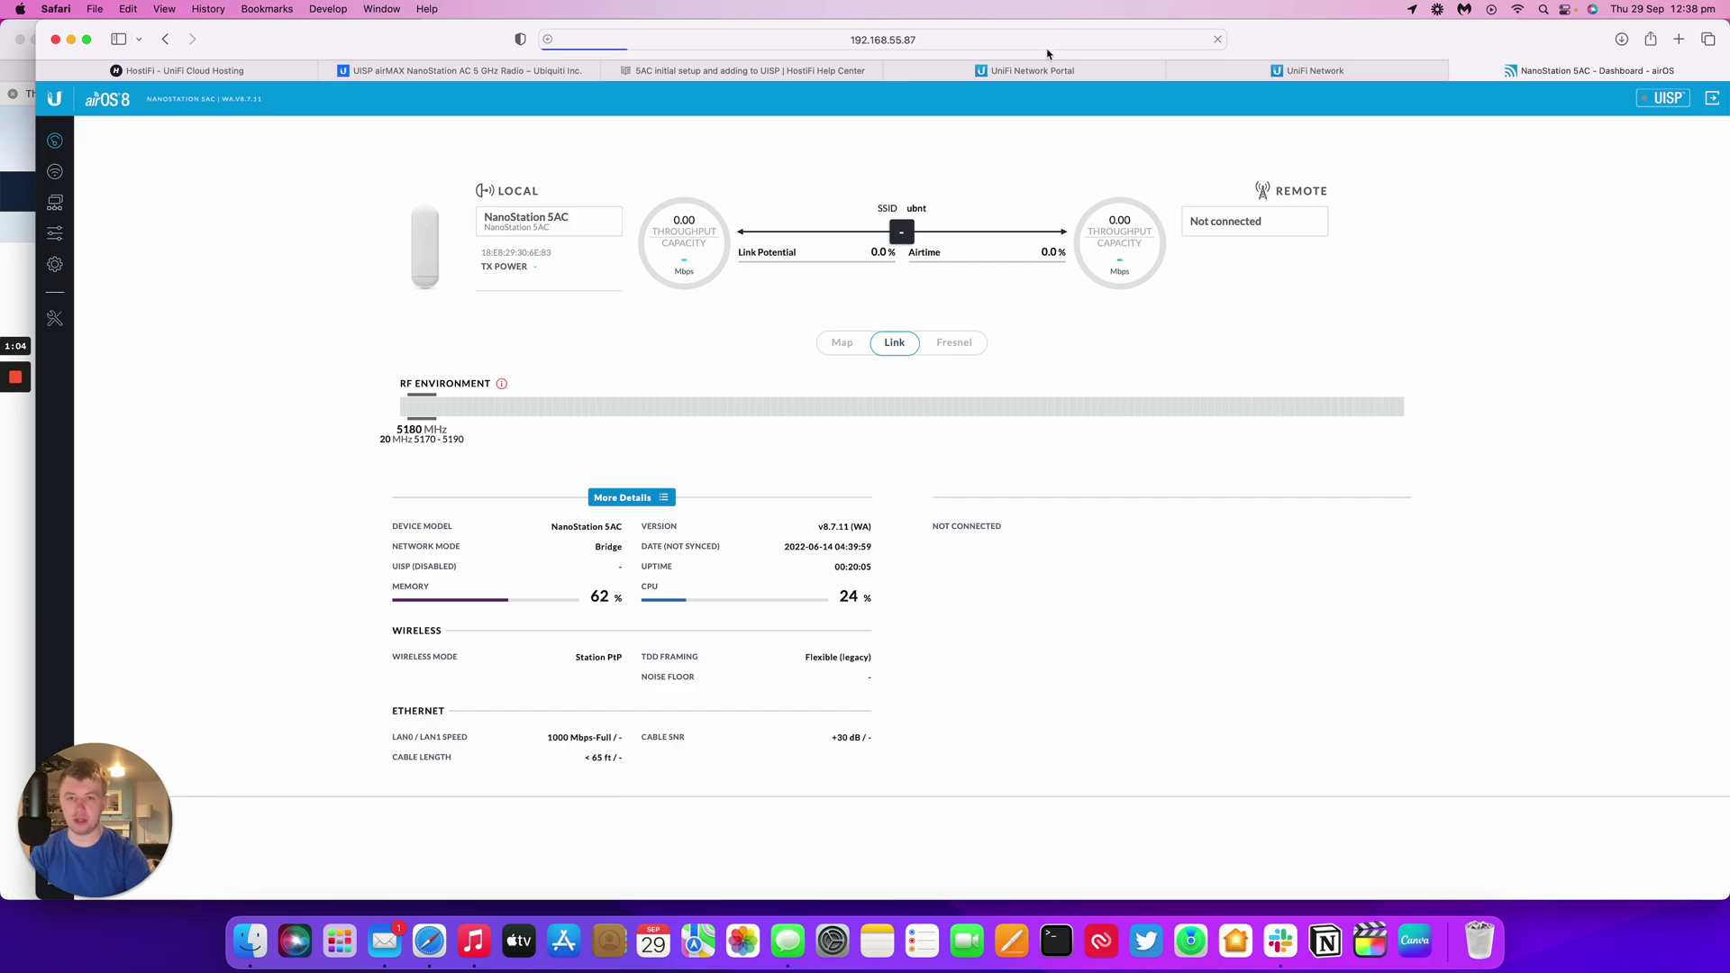
Log in as 'ubnt', decline saving the password, and dismiss the management-radio warning.
{"action": "type", "text": "ubnt"}
{"action": "key", "text": "Tab"}
{"action": "type", "text": "u"}
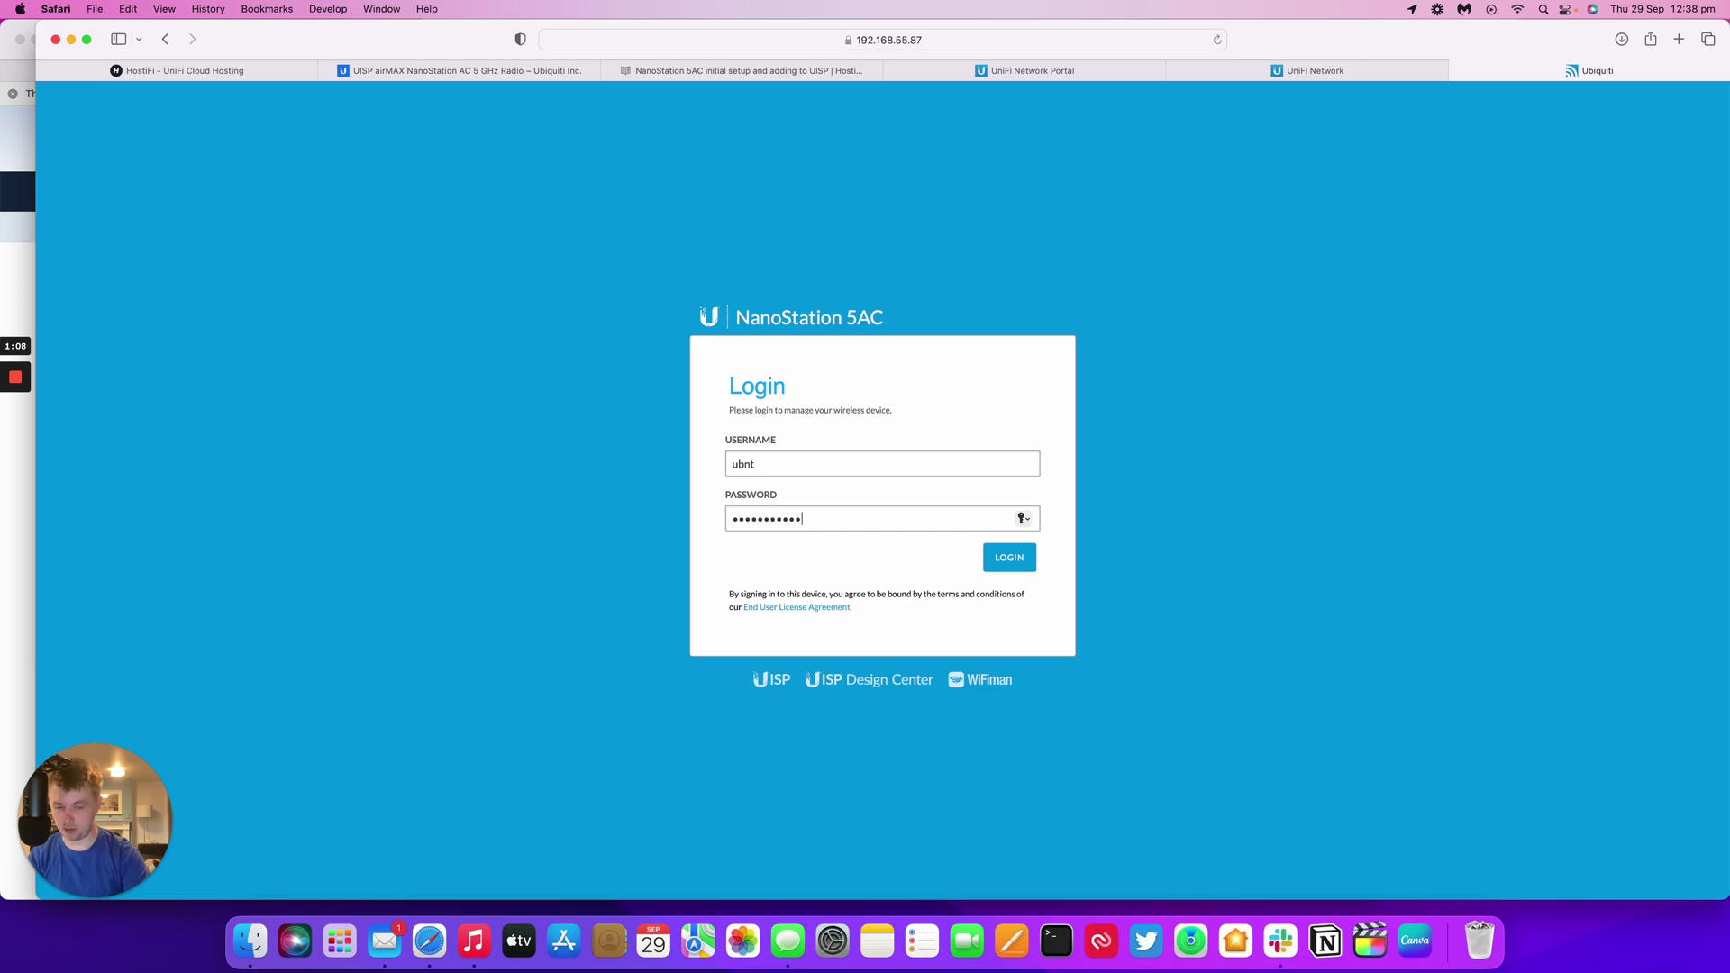
{"action": "key", "text": "Return"}
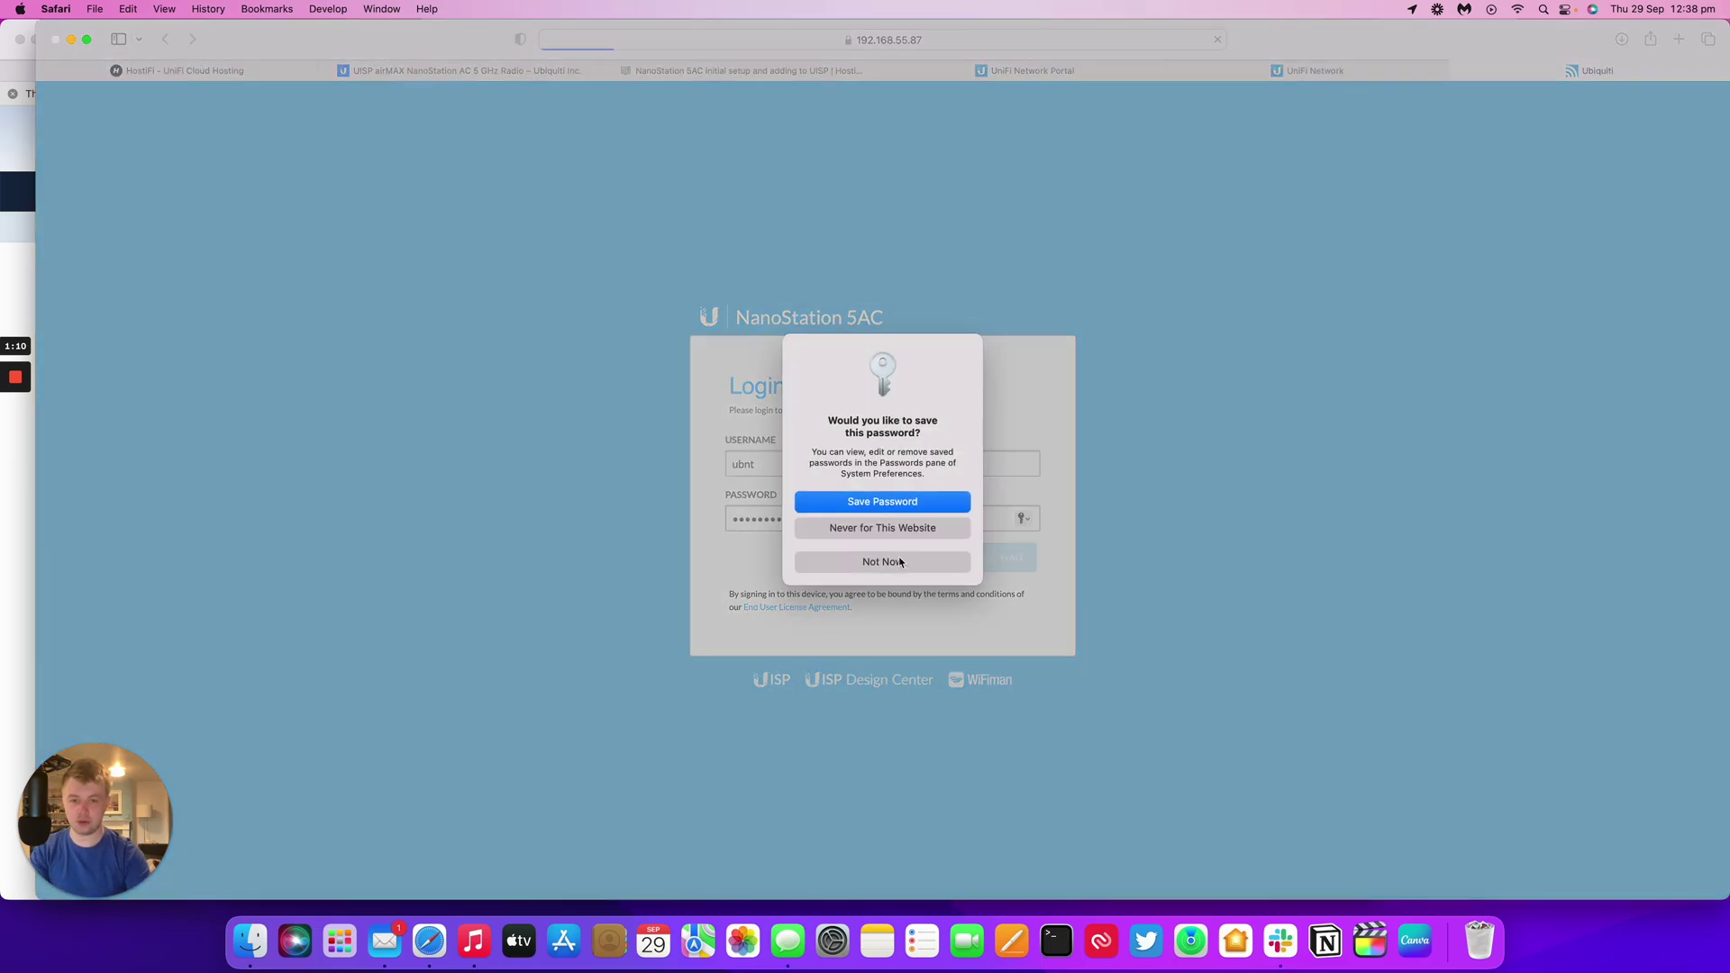
{"action": "left_click", "coordinate": [899, 561]}
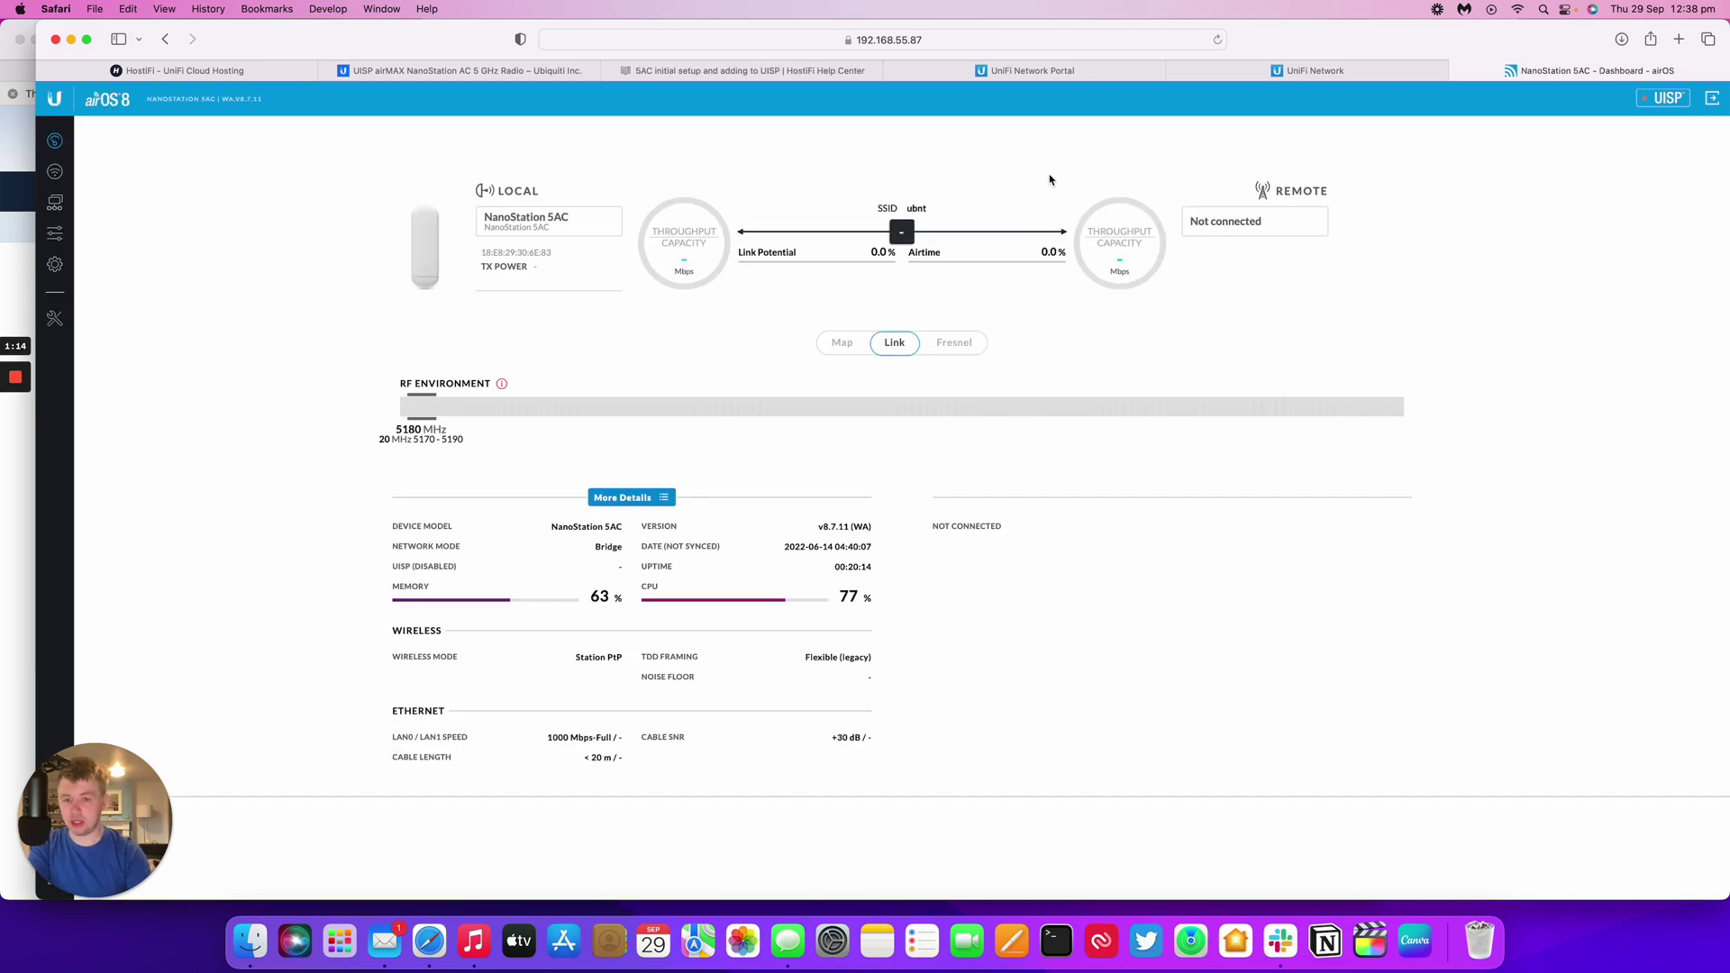
{"action": "left_click", "coordinate": [1468, 175]}
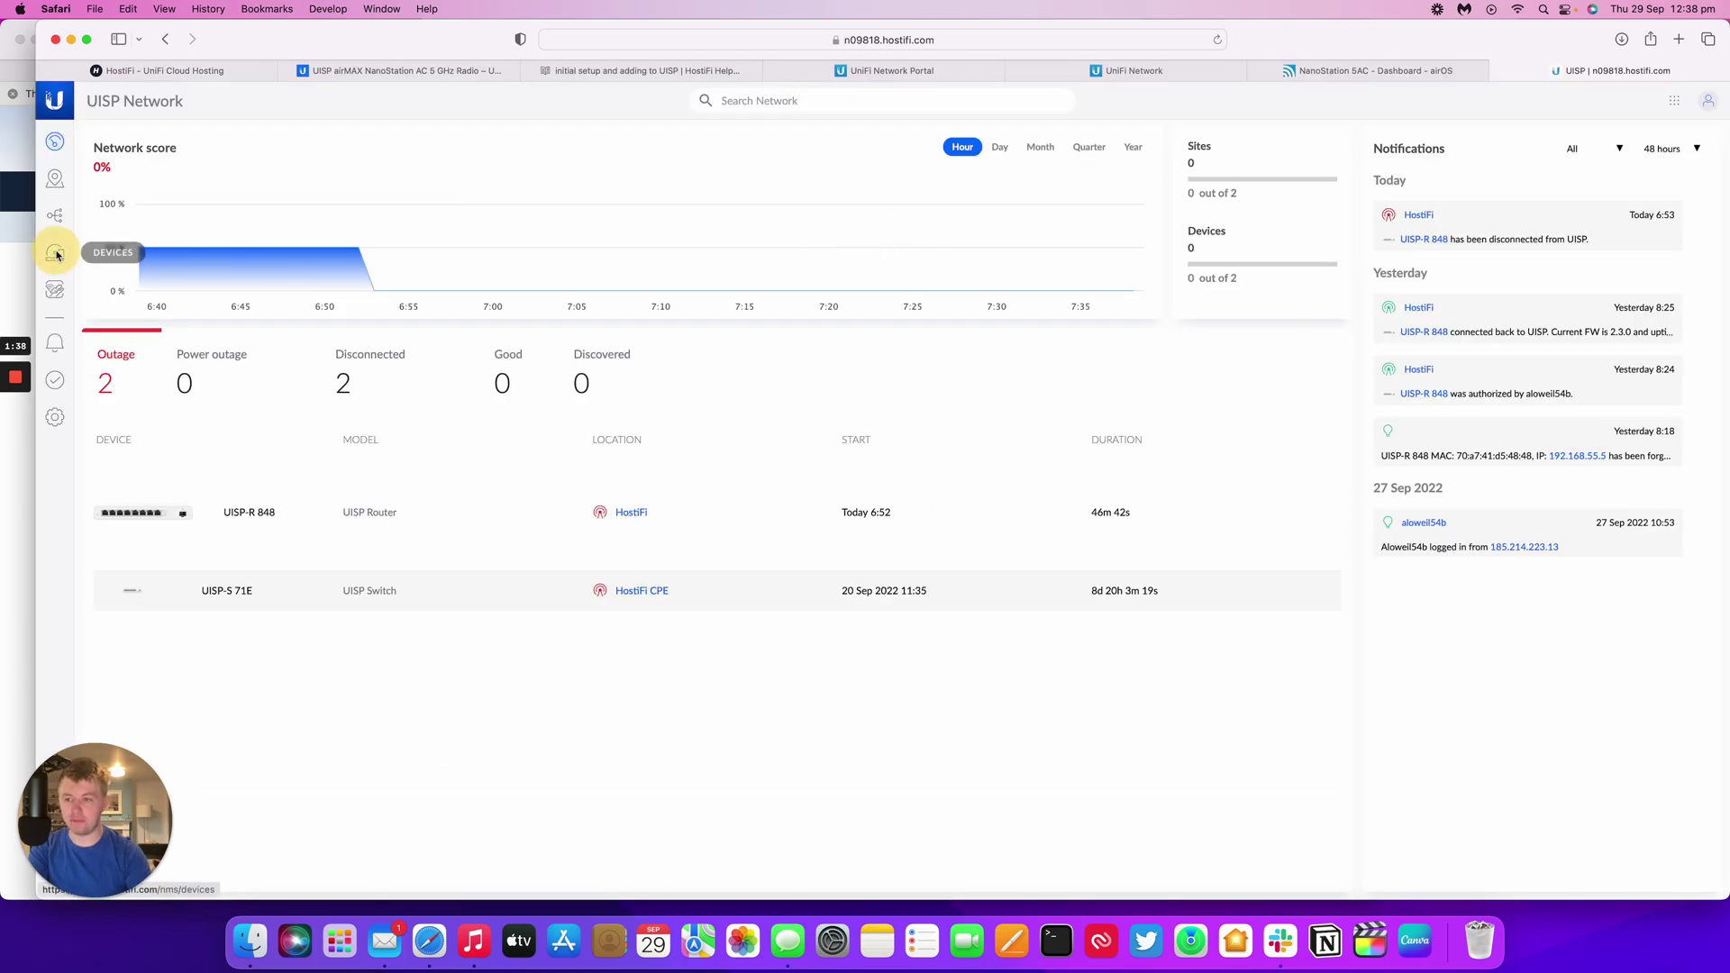
Copy the UISP adoption key from the HostiFi UISP devices page.
{"action": "left_click", "coordinate": [55, 253]}
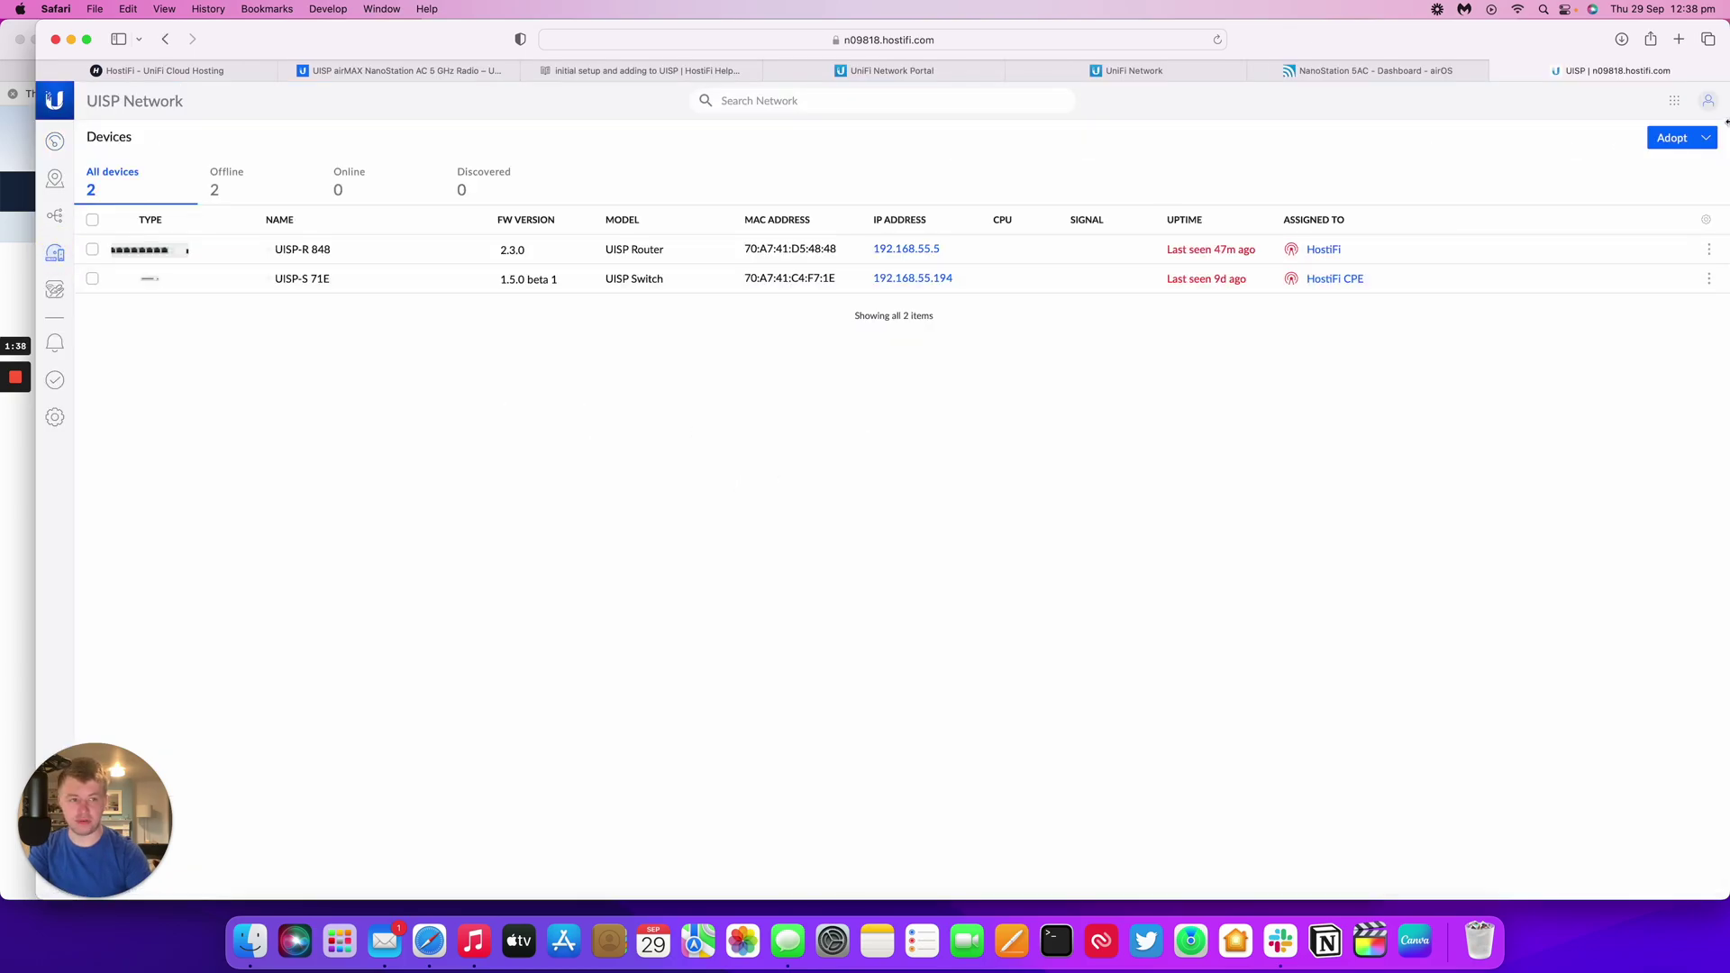
{"action": "left_click", "coordinate": [1705, 137]}
{"action": "left_click", "coordinate": [1661, 174]}
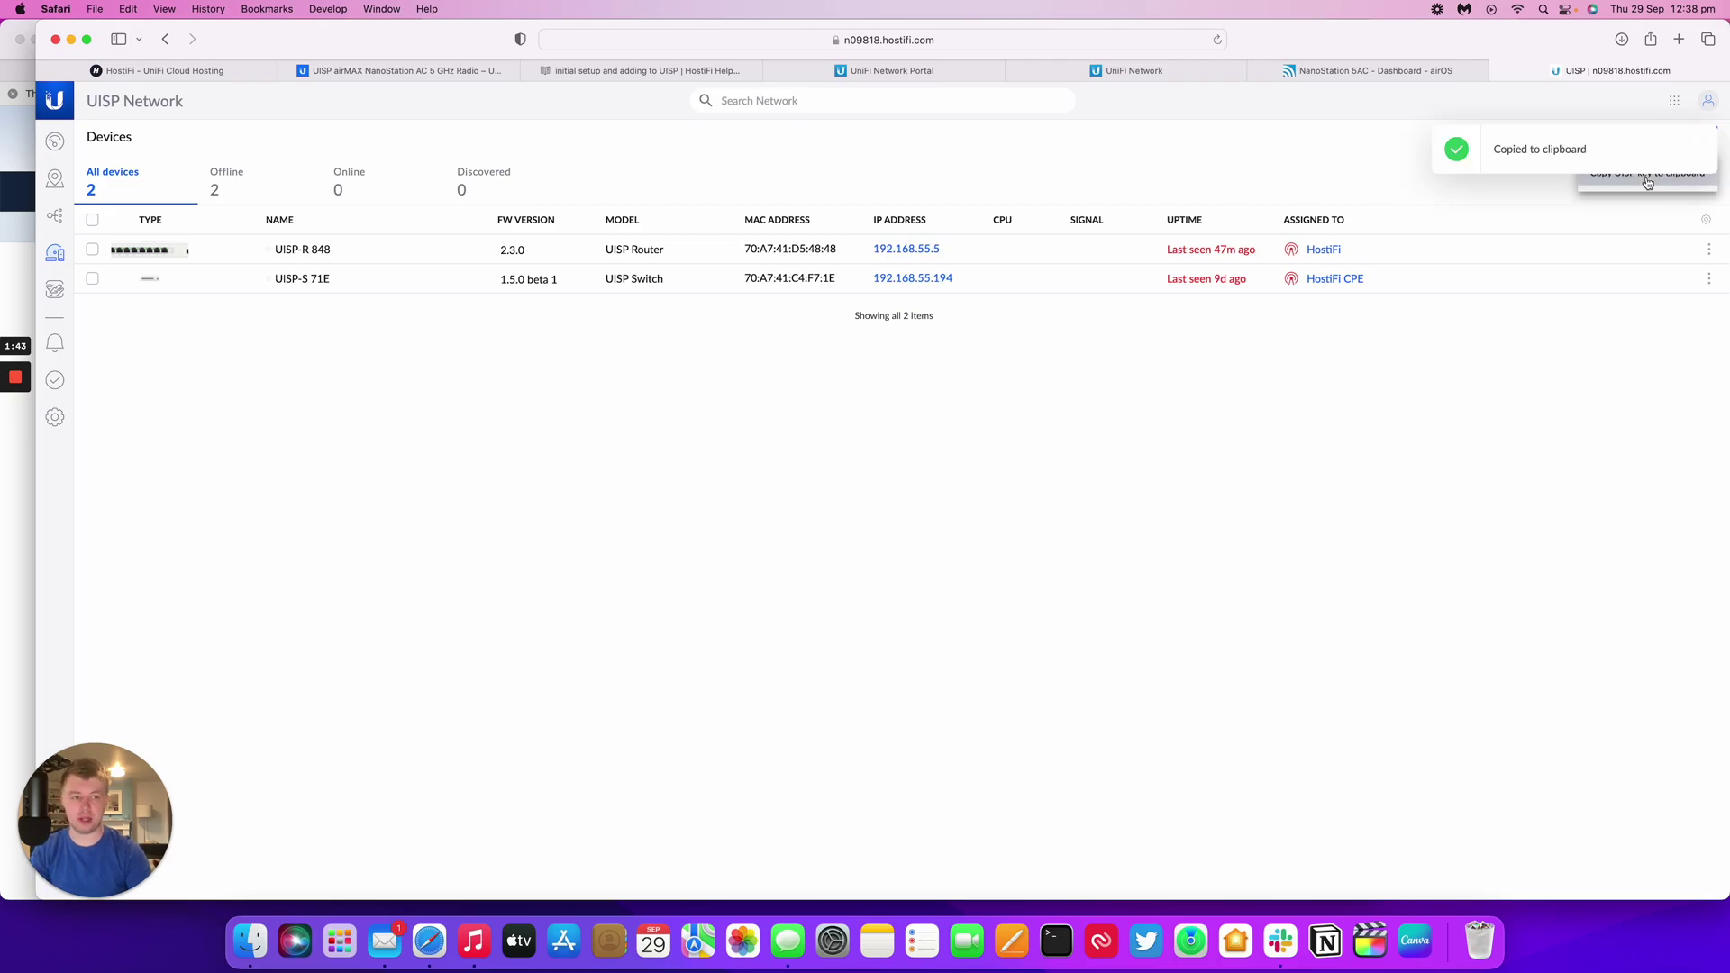
Paste the UISP key into airOS UISP management settings, enable it, and verify it is on.
{"action": "left_click", "coordinate": [1387, 71]}
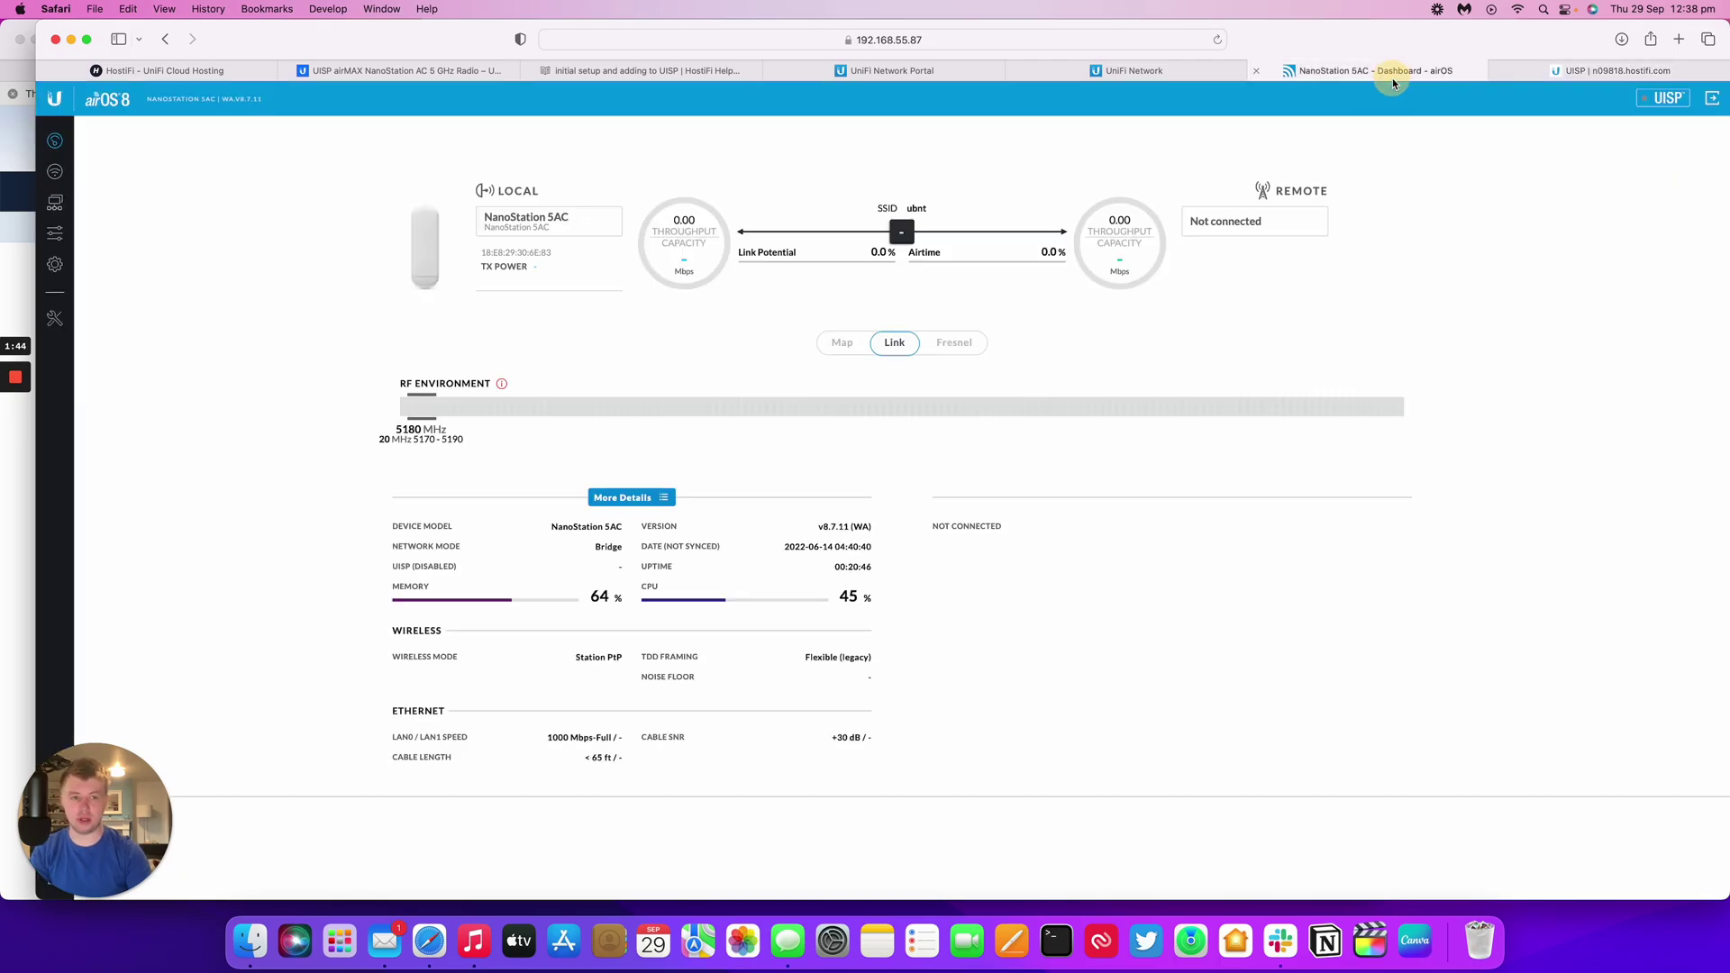
{"action": "left_click", "coordinate": [1663, 104]}
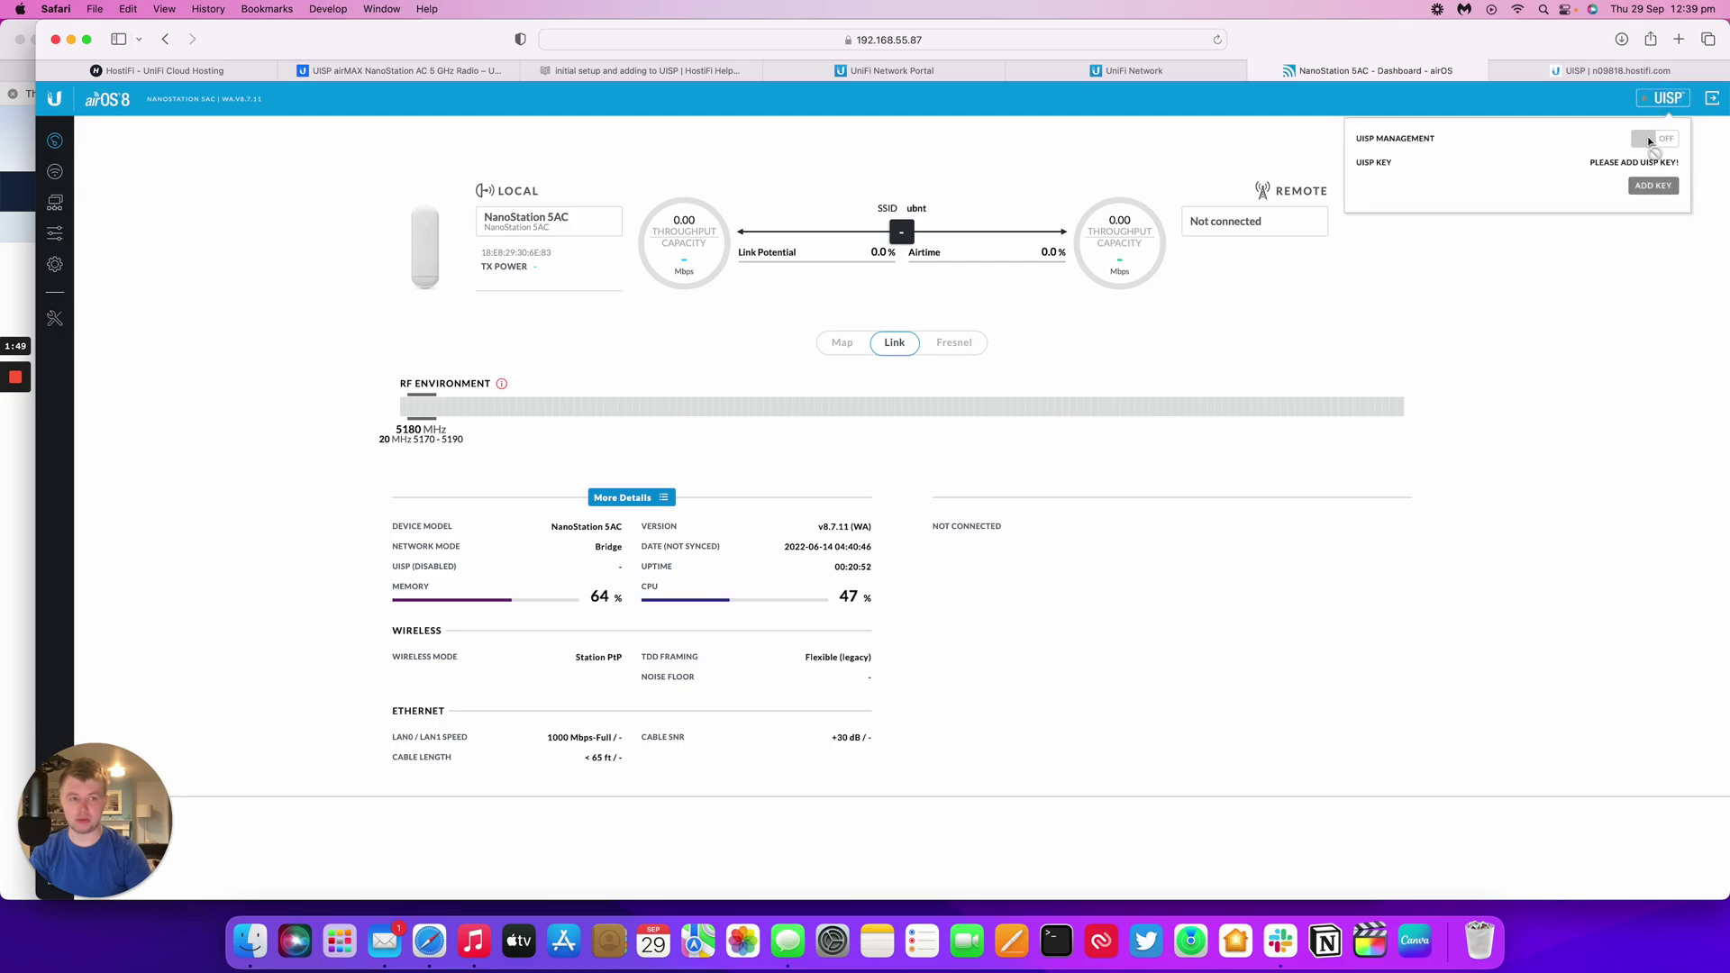
{"action": "left_click", "coordinate": [1657, 190]}
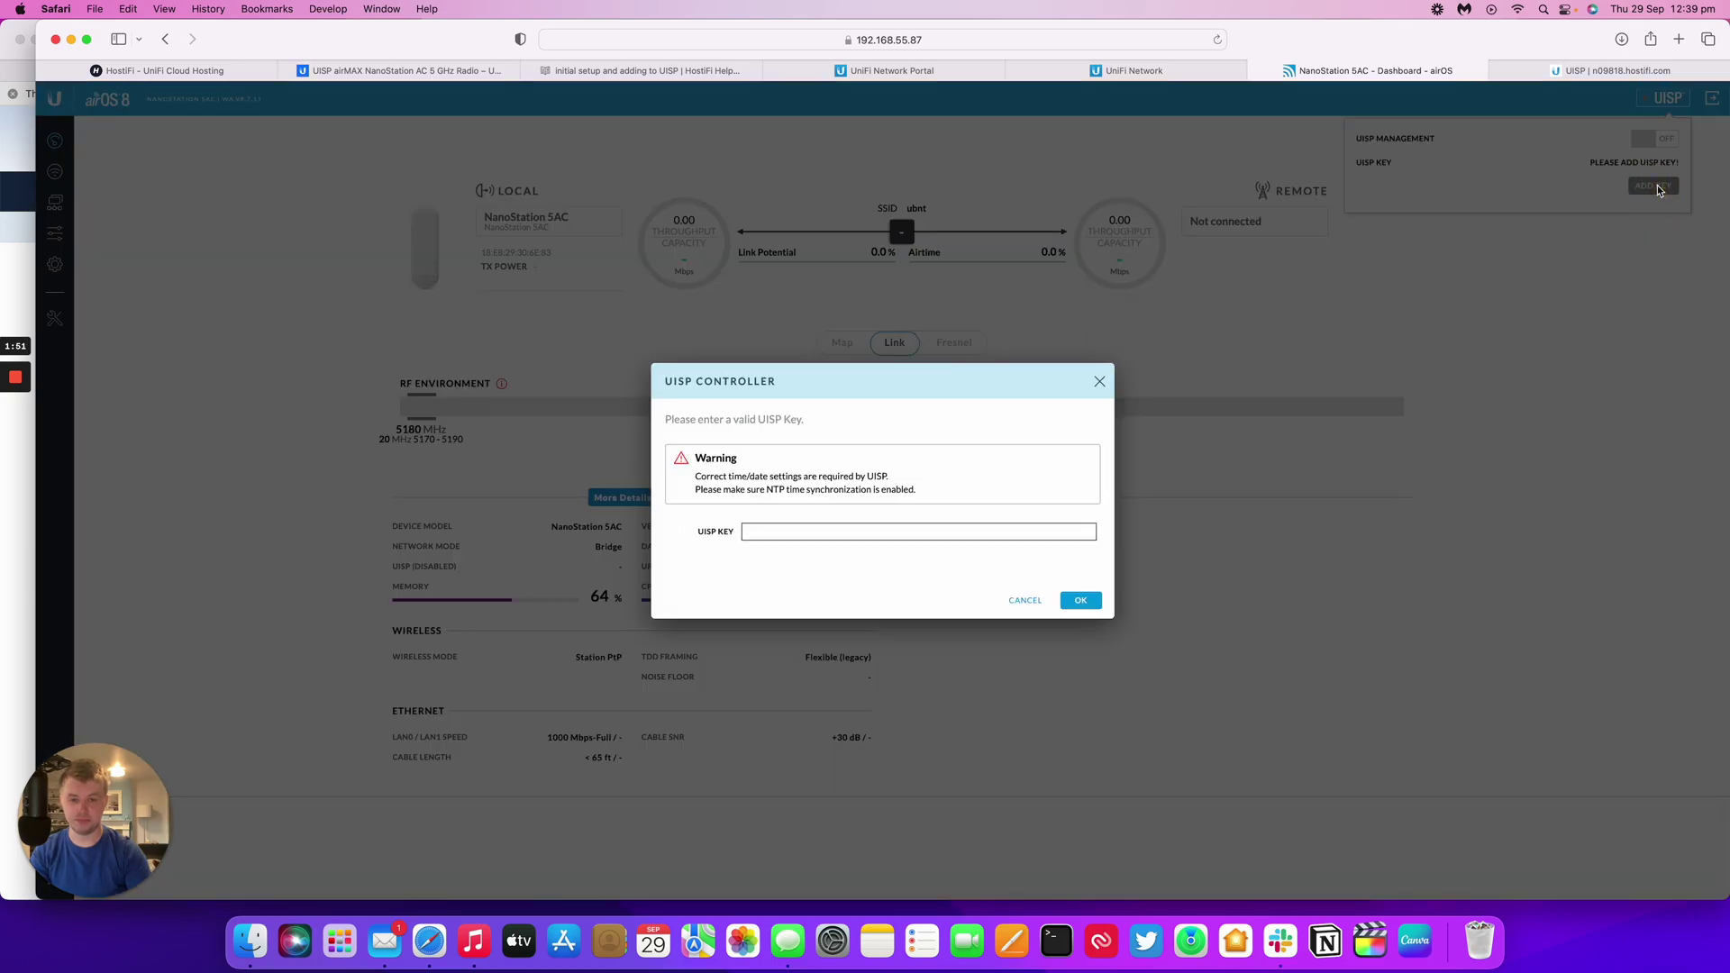
{"action": "key", "text": "super+v"}
{"action": "left_click", "coordinate": [1097, 604]}
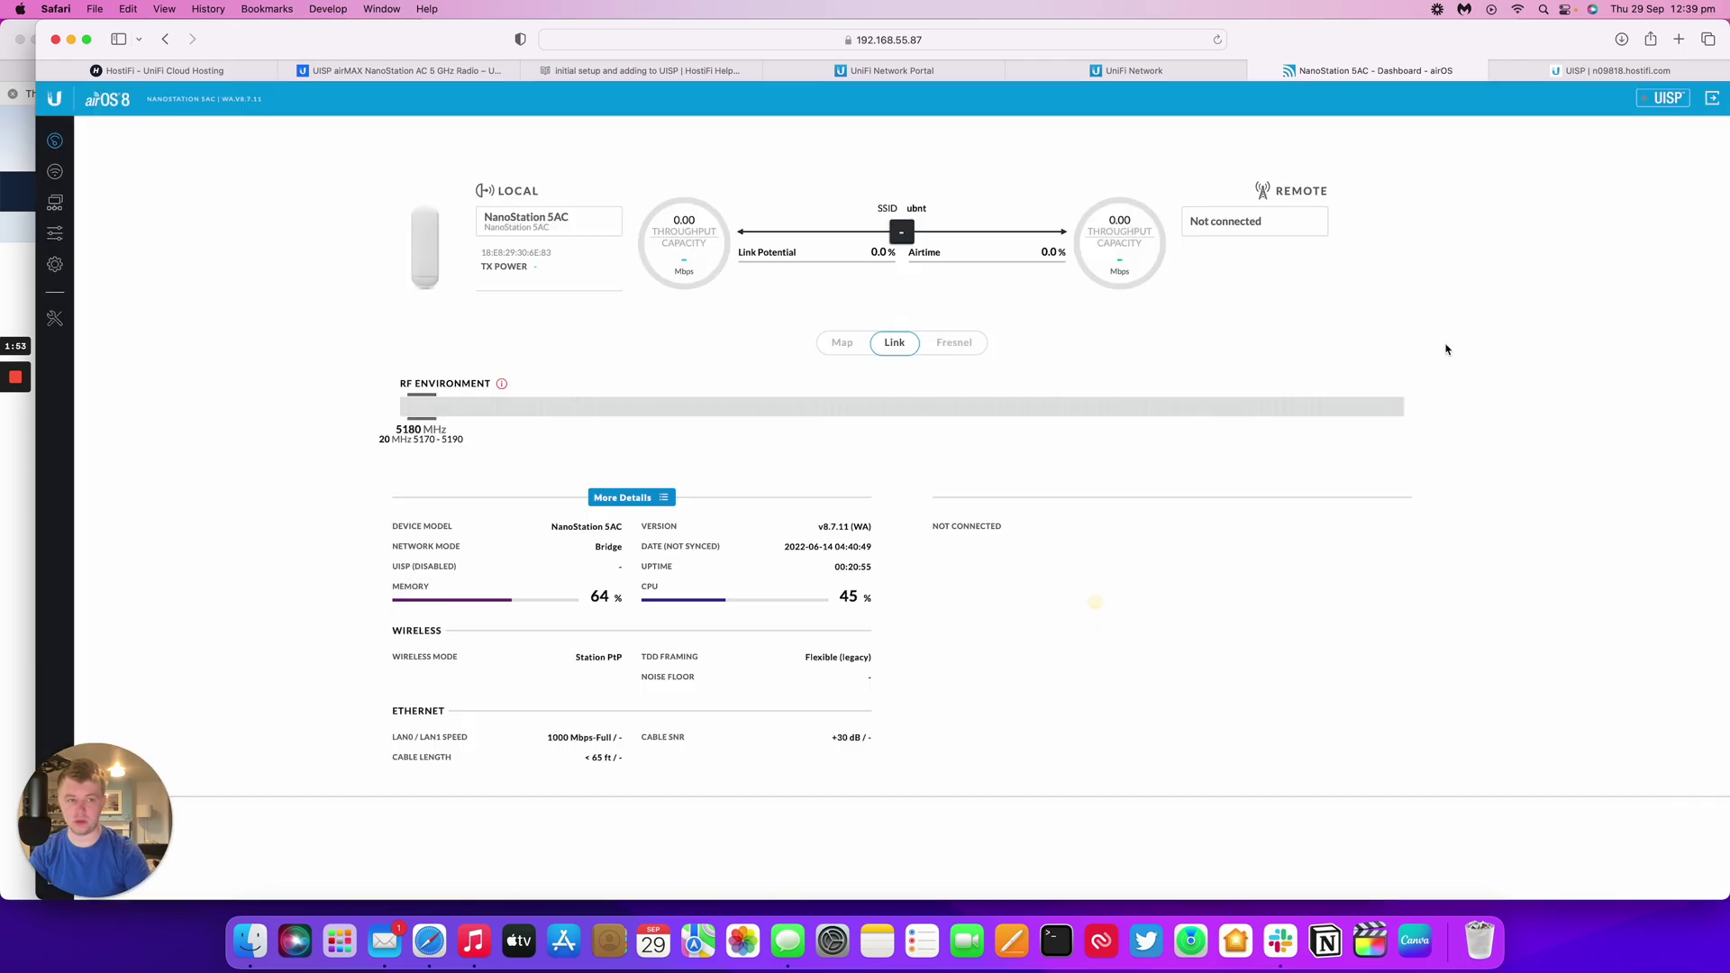
{"action": "left_click", "coordinate": [1663, 99]}
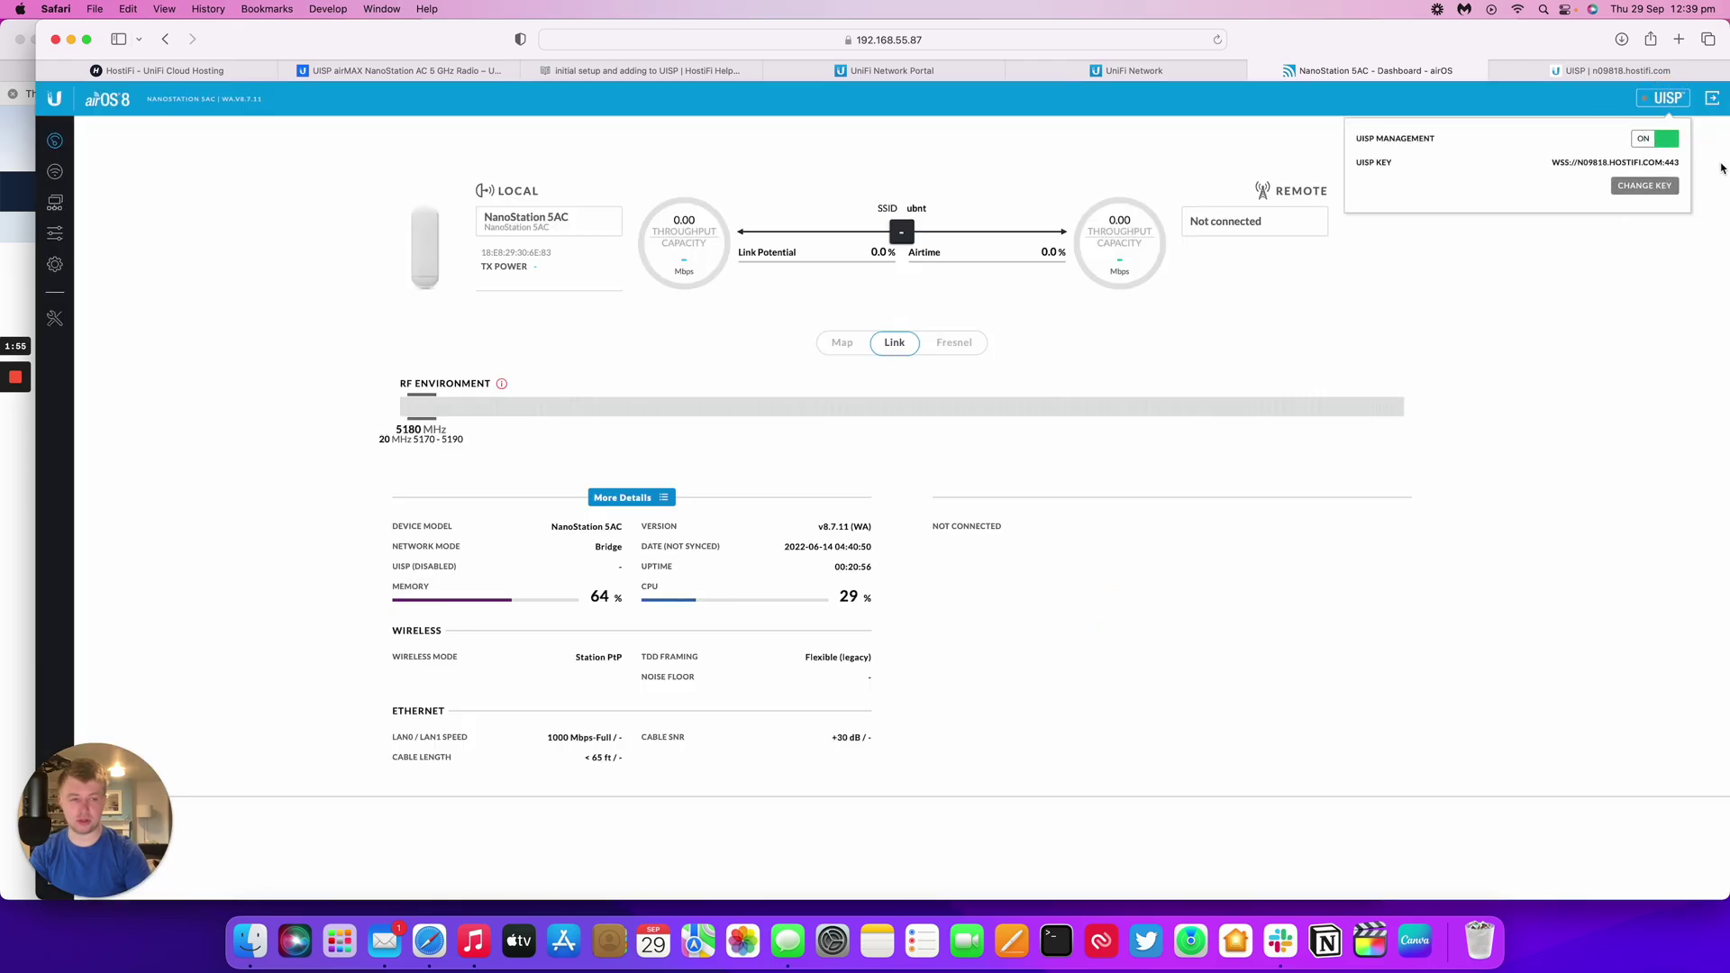
{"action": "left_click", "coordinate": [1567, 269]}
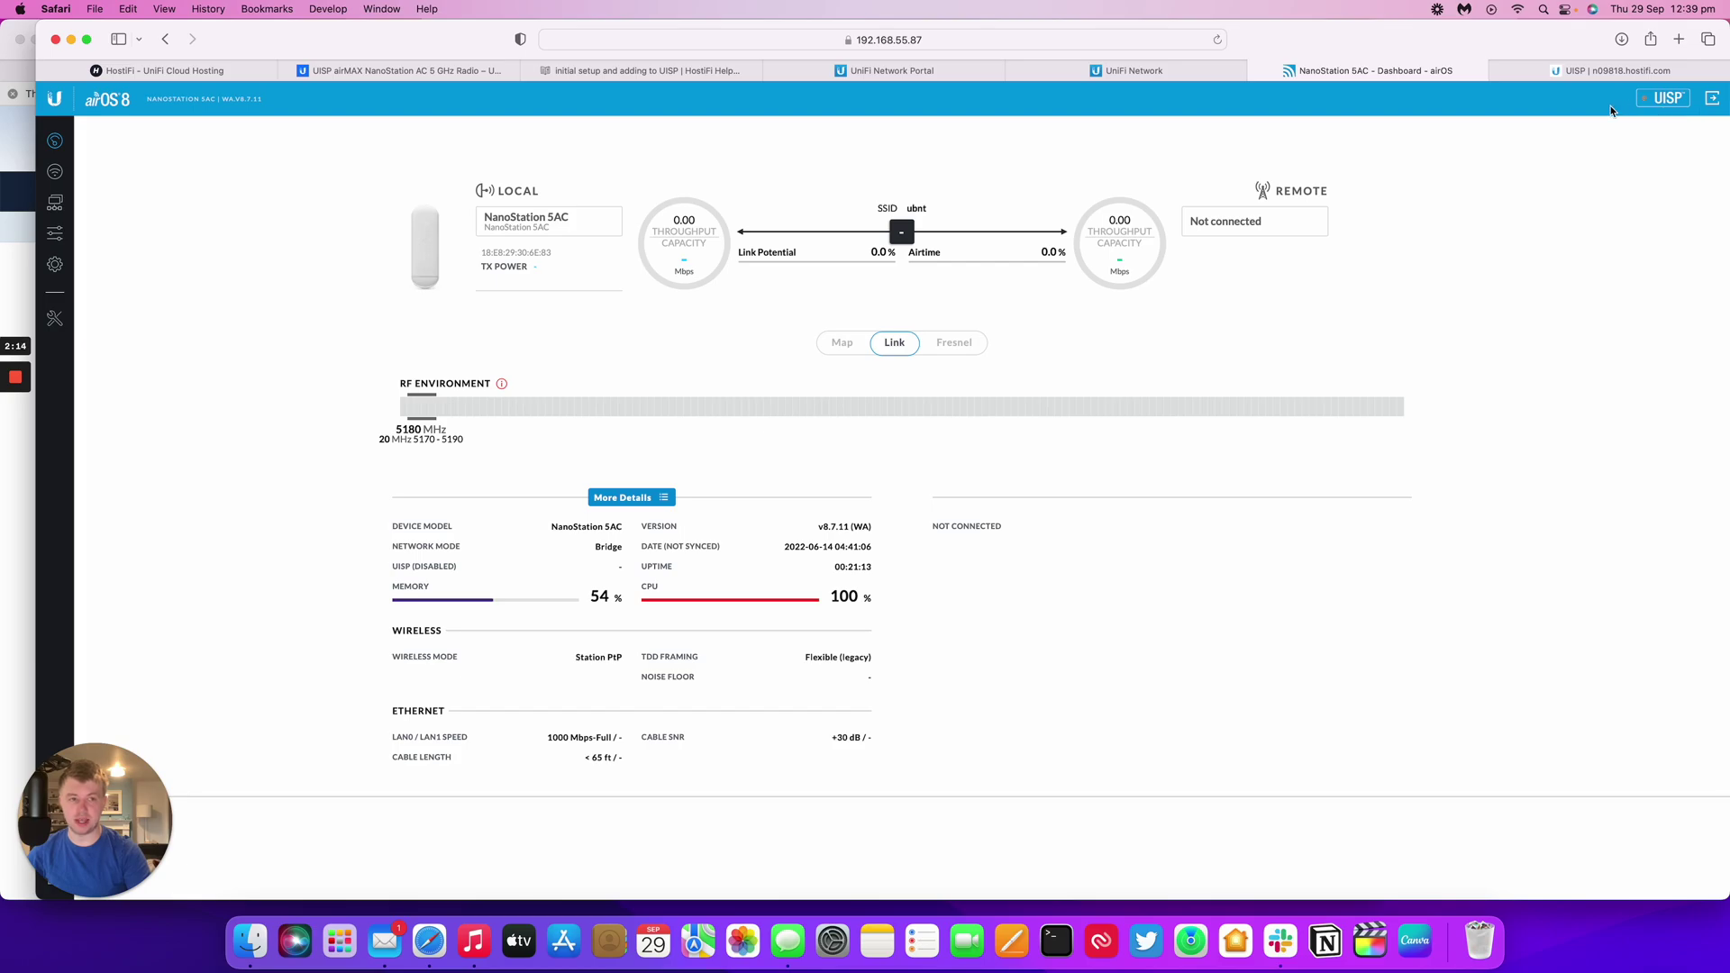
{"action": "left_click", "coordinate": [1612, 71]}
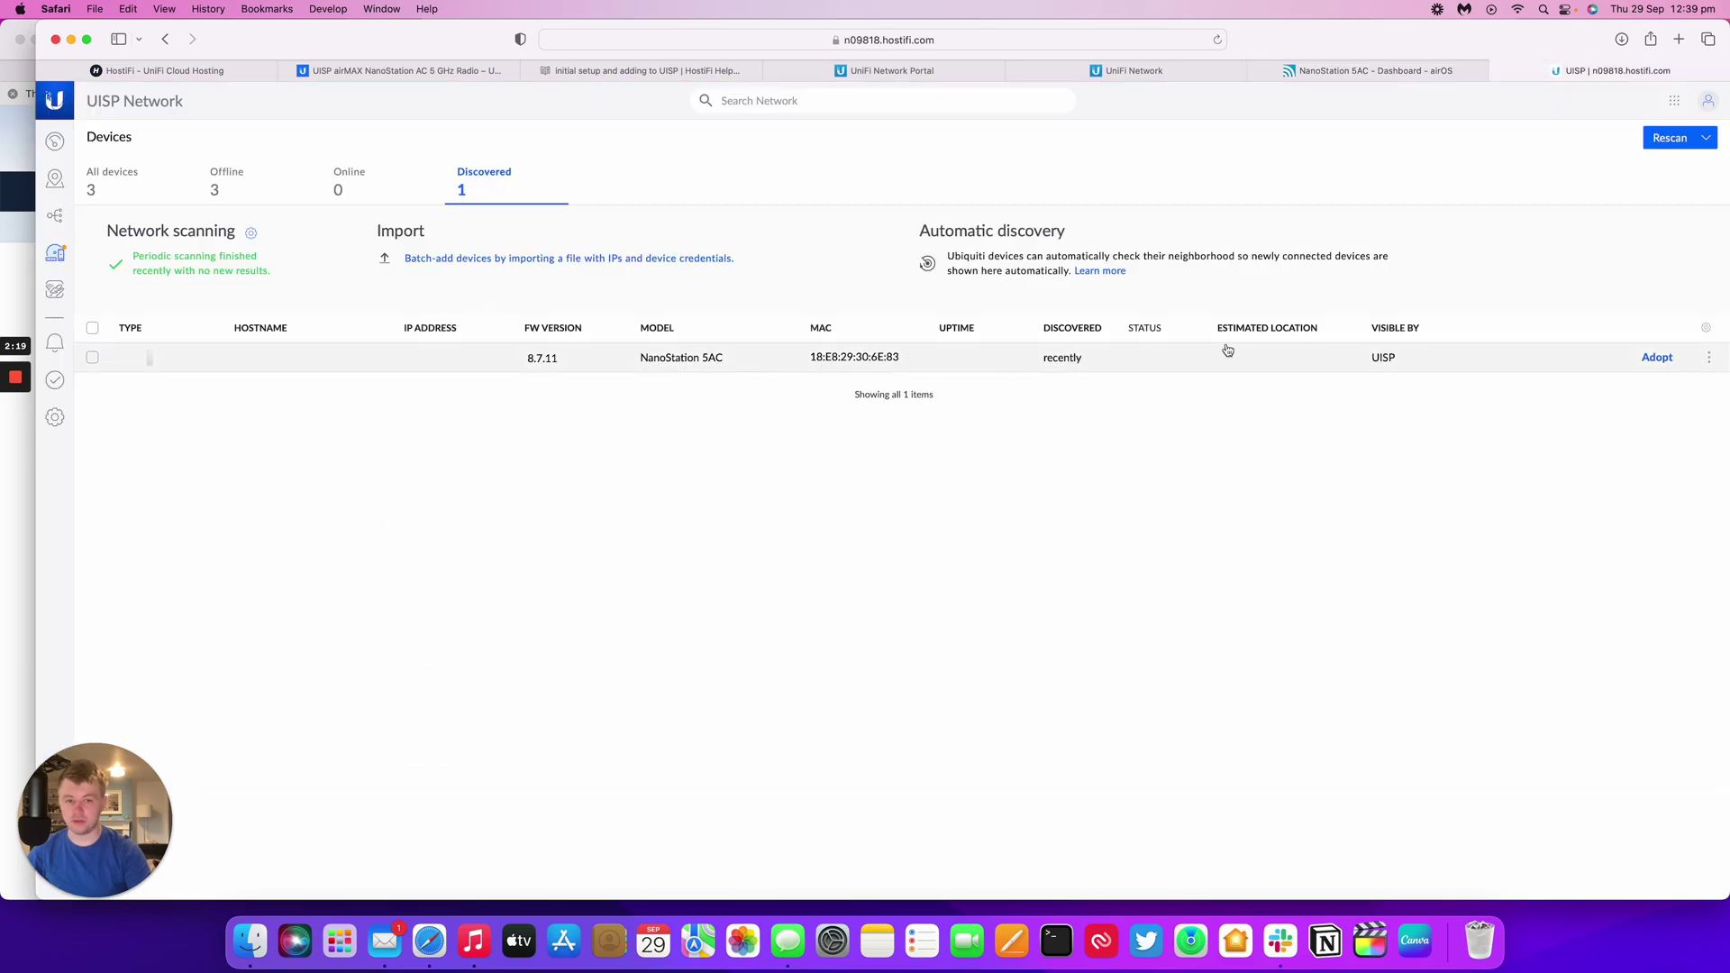
Assign the discovered NanoStation 5AC to the HostiFi site and view the Online devices list.
{"action": "left_click", "coordinate": [1385, 72]}
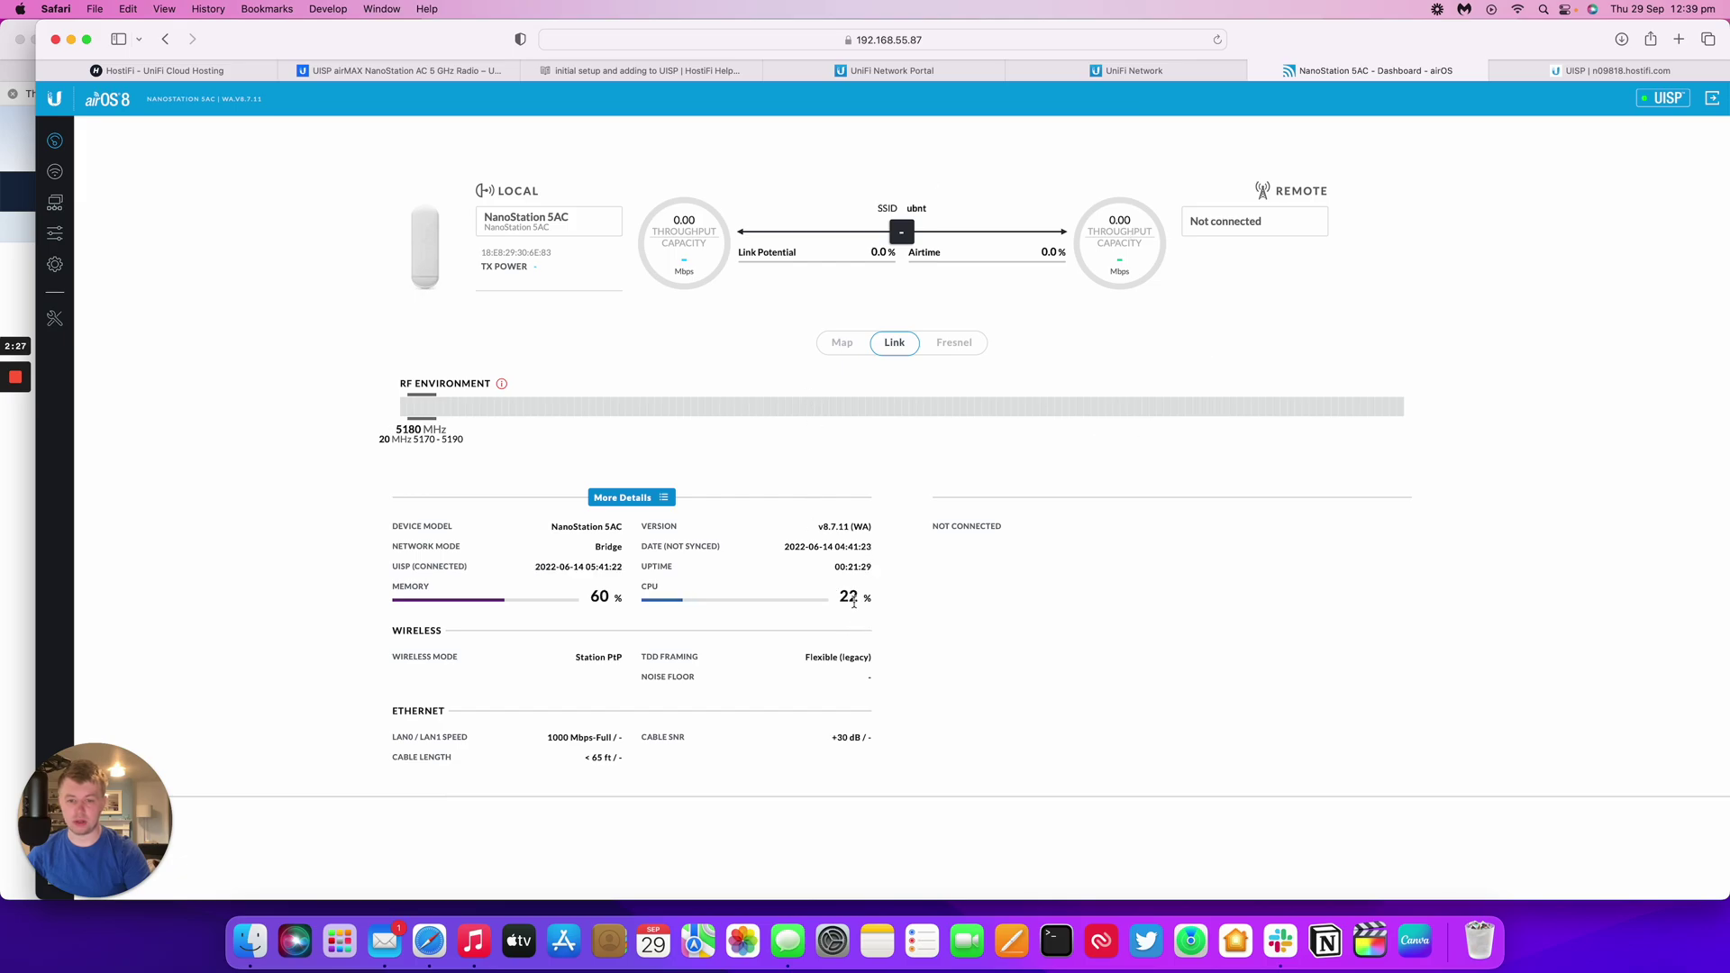
{"action": "left_click", "coordinate": [1613, 71]}
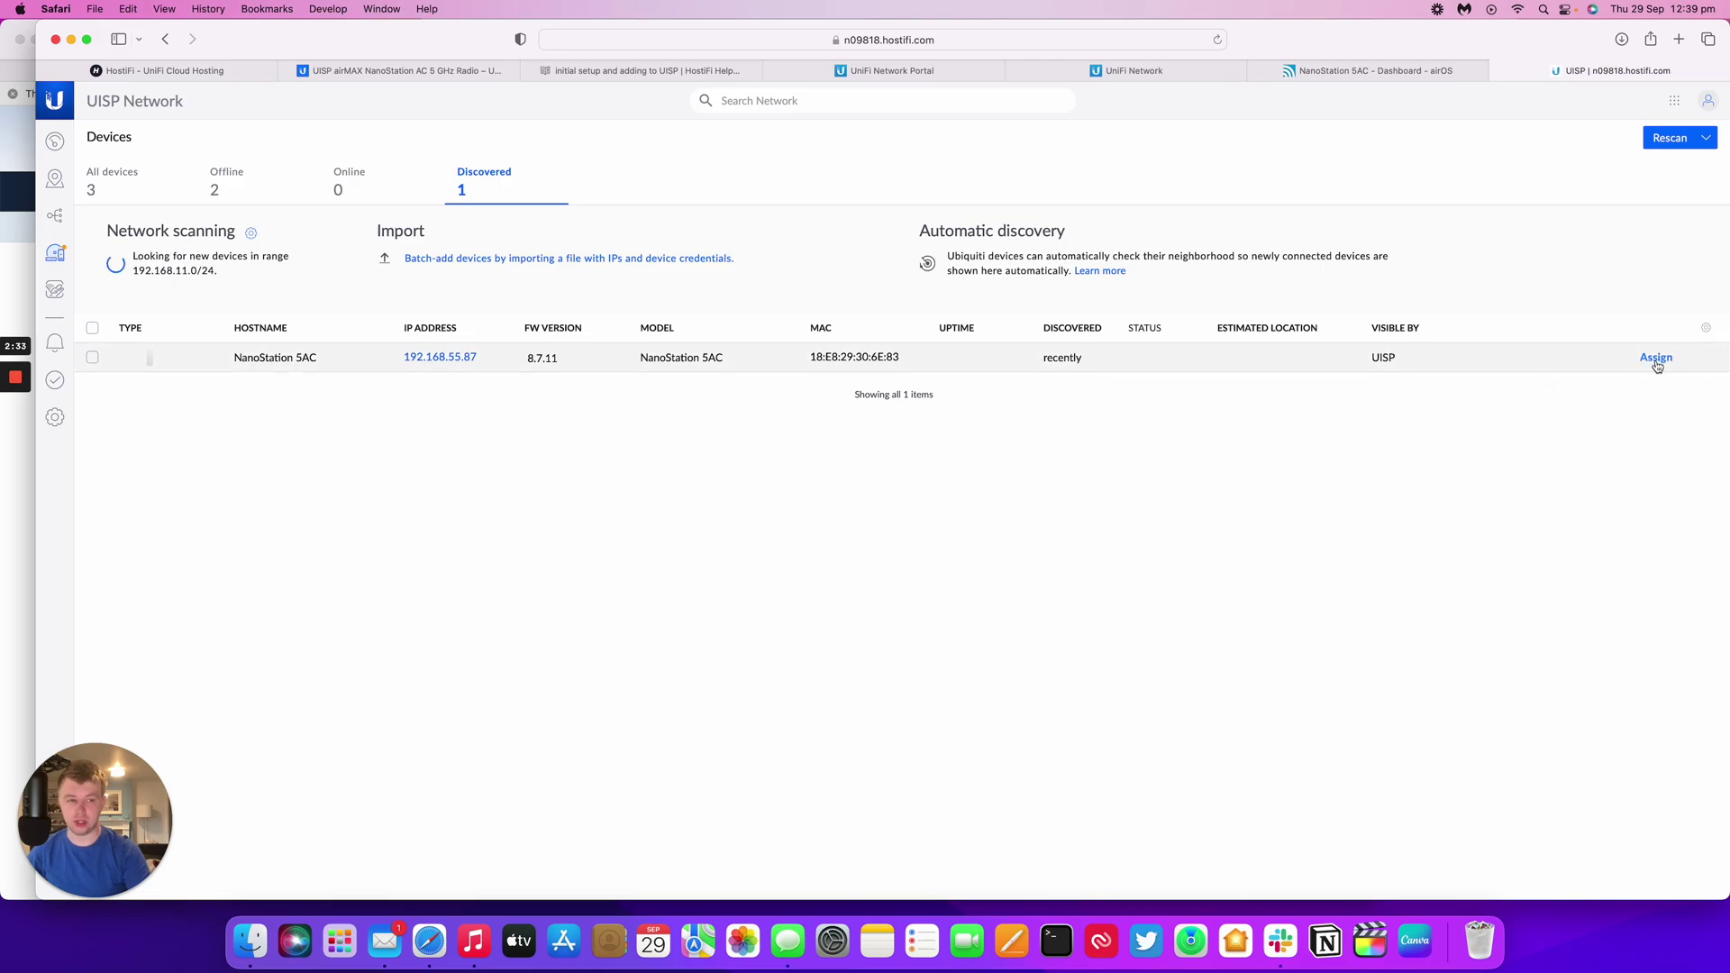
{"action": "left_click", "coordinate": [1658, 359]}
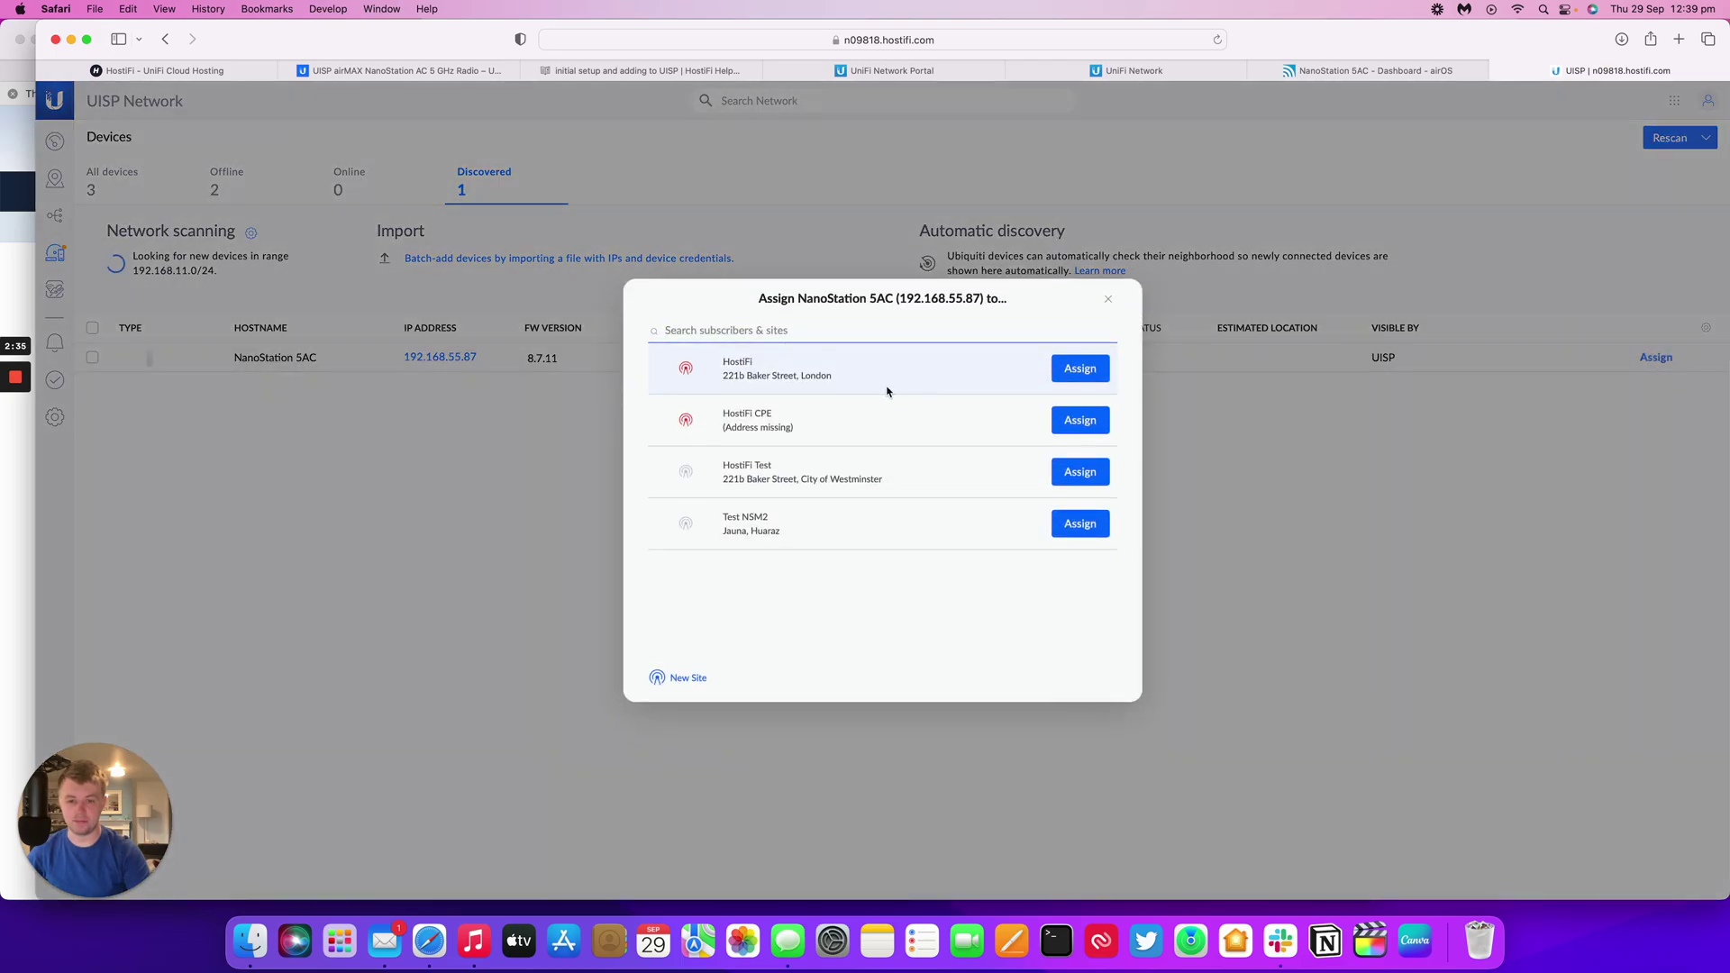
{"action": "left_click", "coordinate": [1067, 372]}
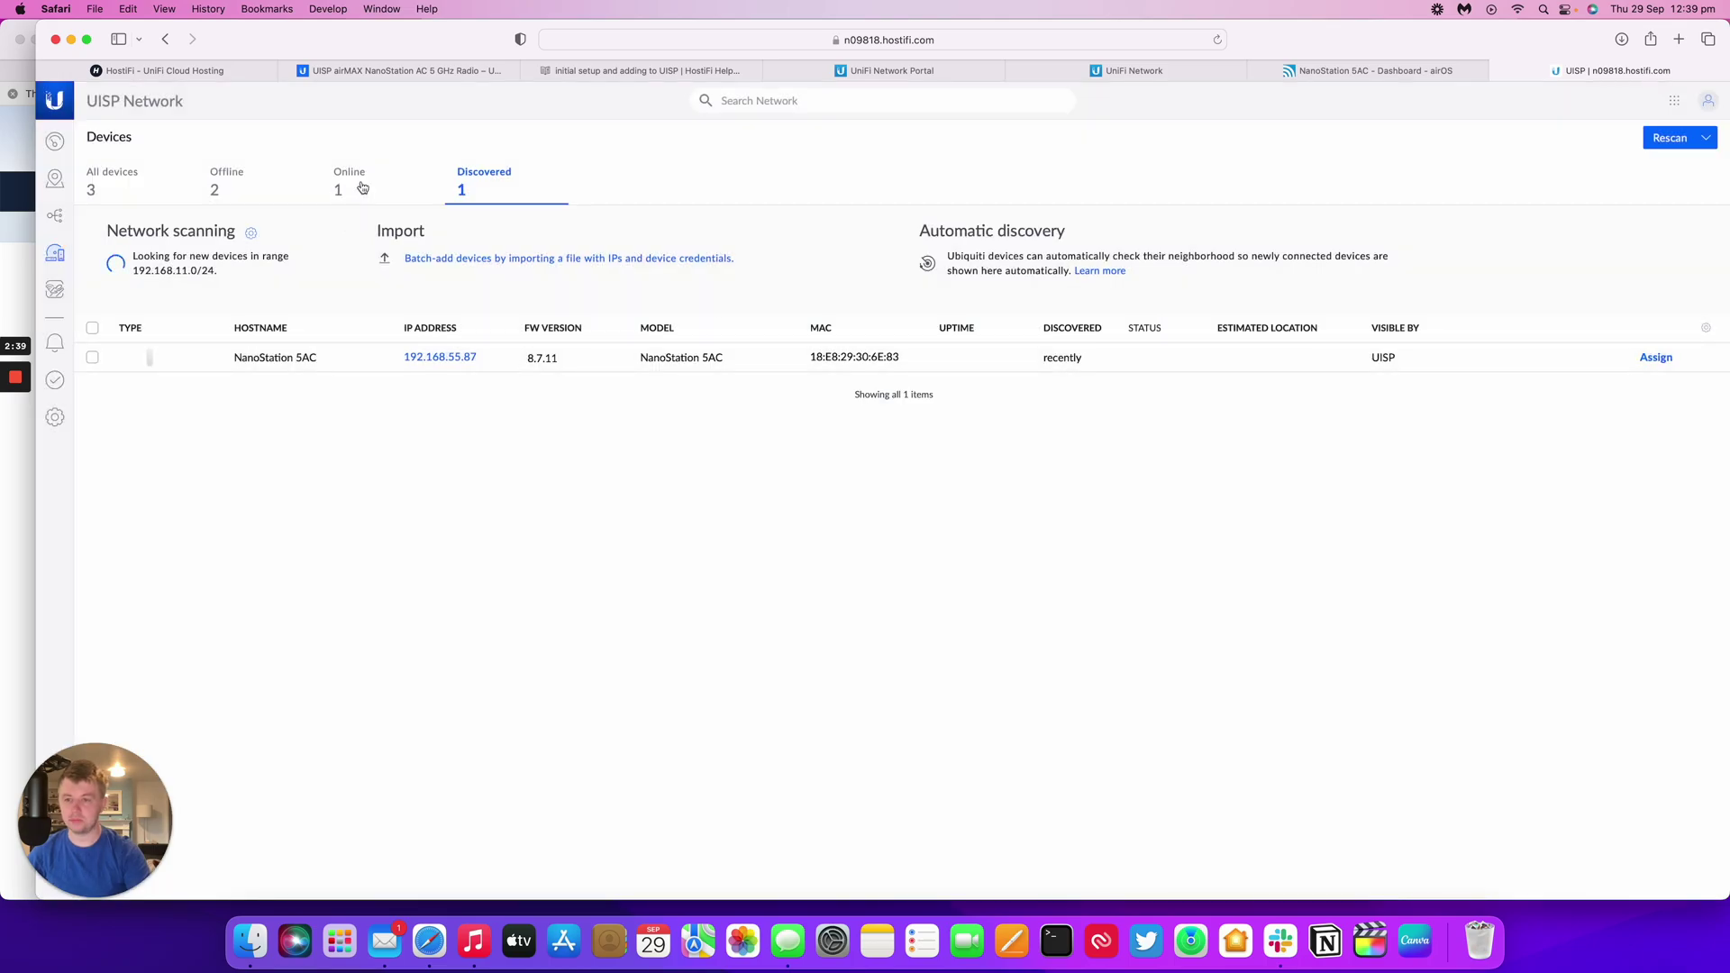
{"action": "left_click", "coordinate": [361, 186]}
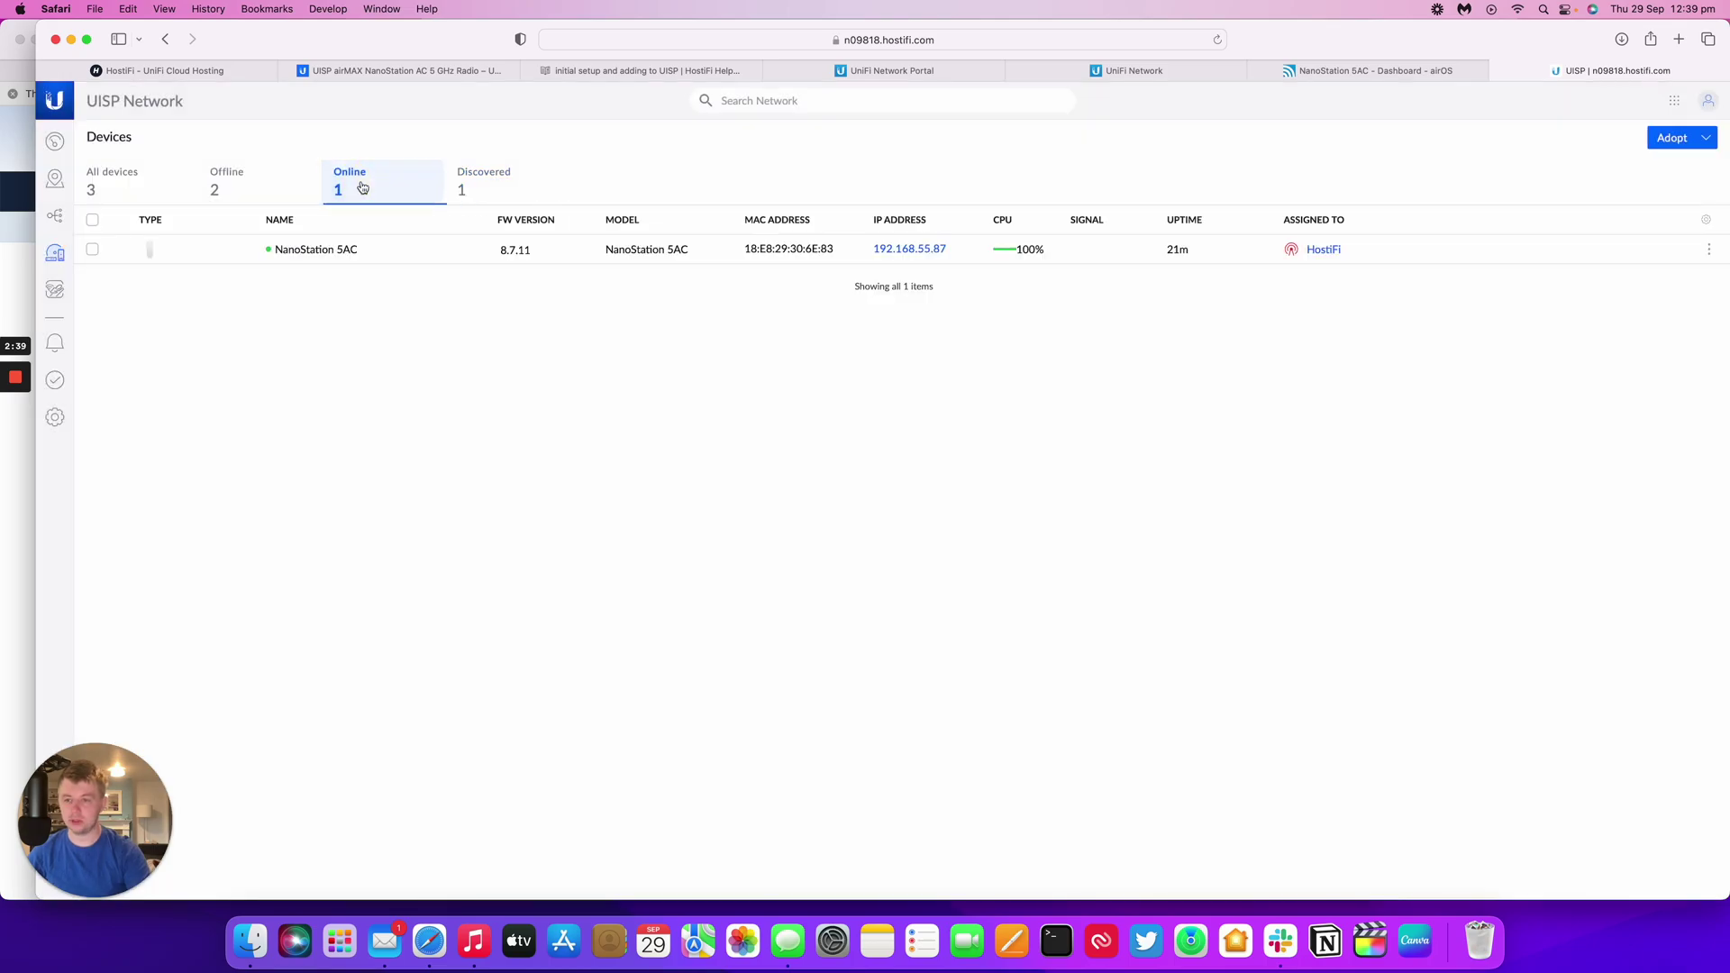
Turn on New Dashboard and New Devices in UISP general settings, apply, and open Devices.
{"action": "left_click", "coordinate": [410, 255]}
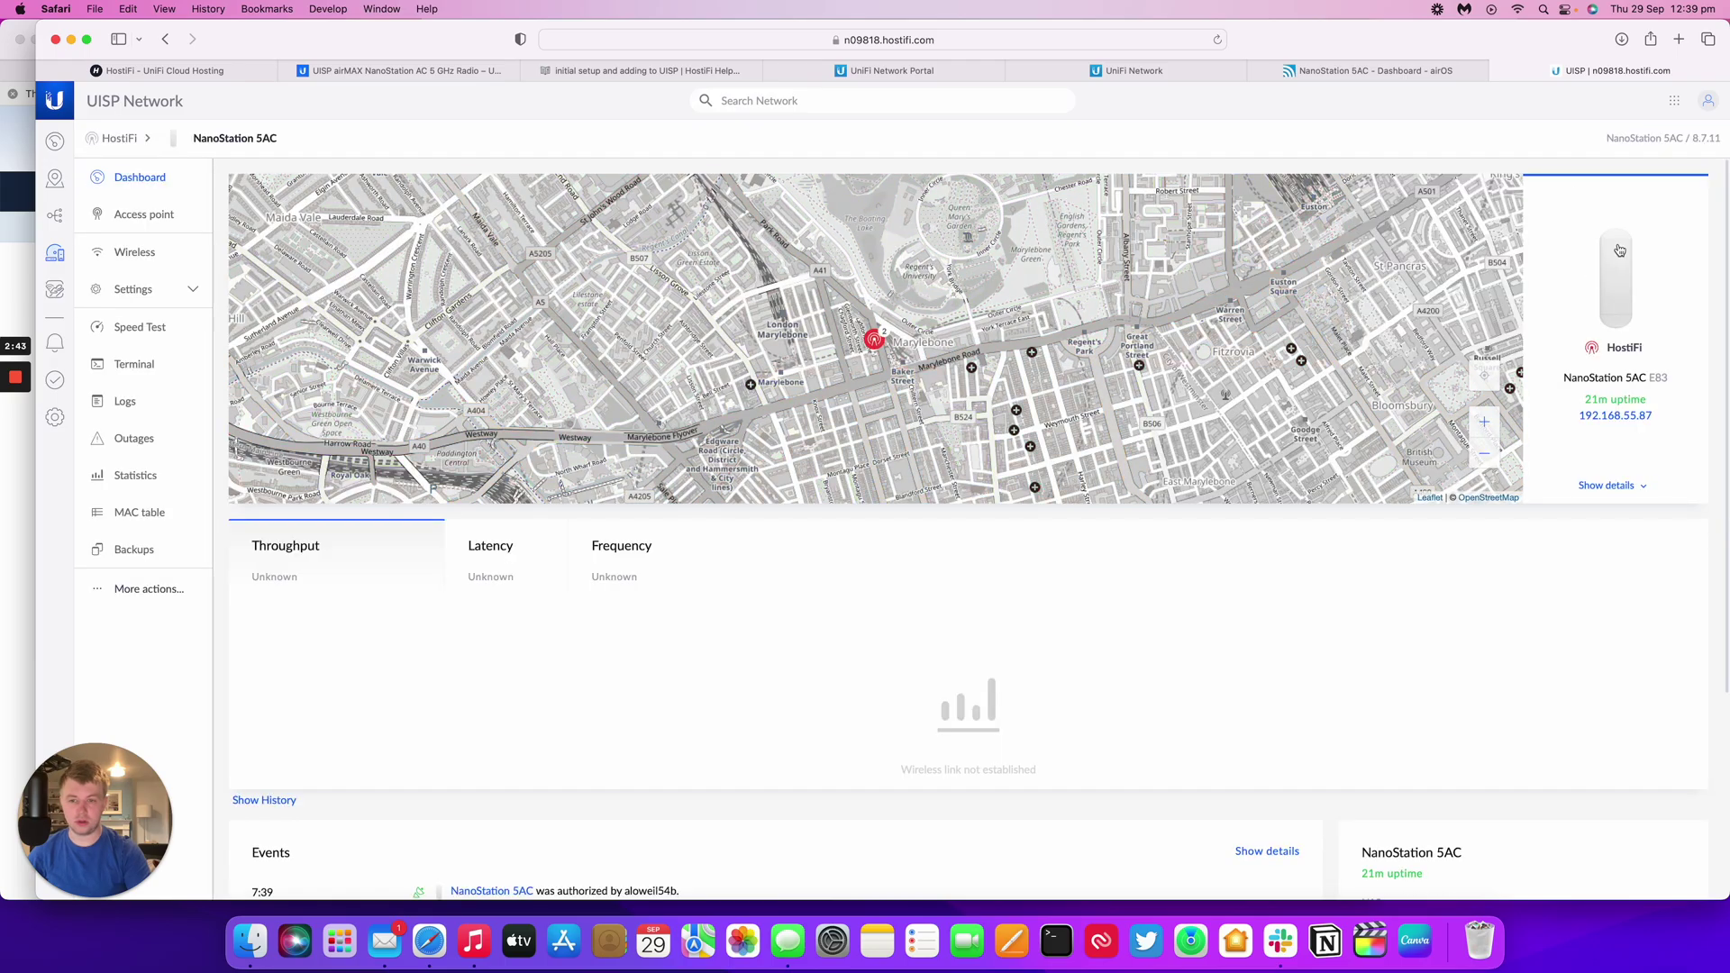
{"action": "scroll", "coordinate": [866, 610], "scroll_direction": "down", "scroll_amount": 4}
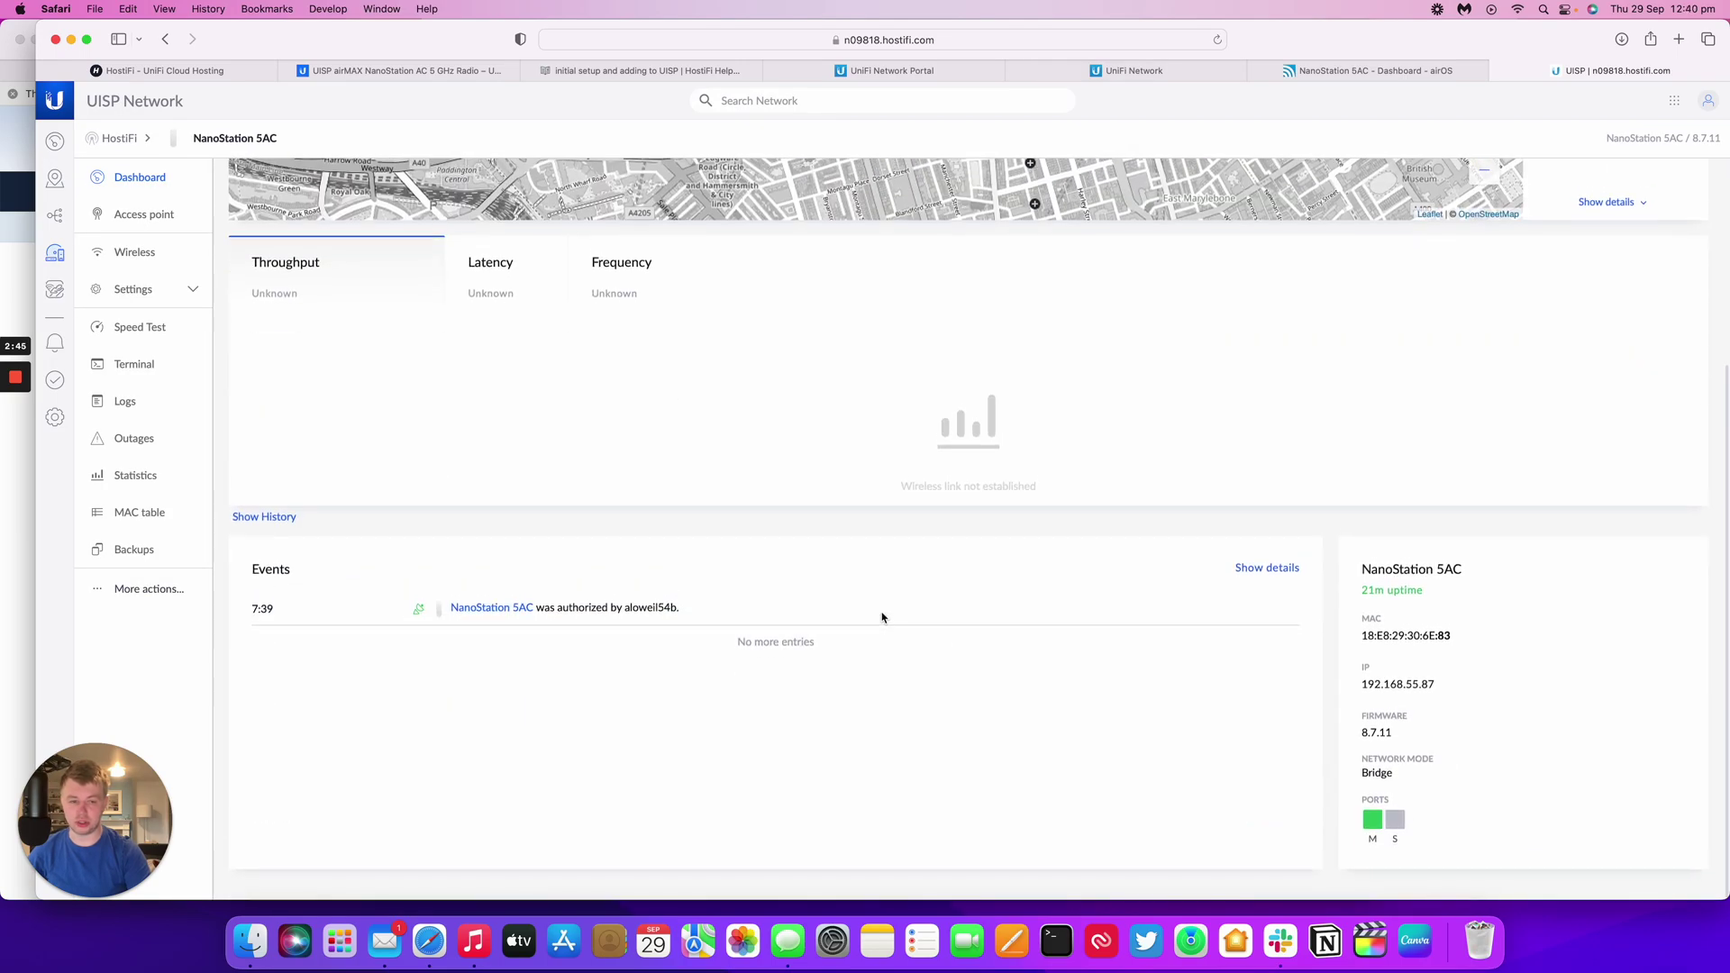
{"action": "scroll", "coordinate": [881, 618], "scroll_direction": "up", "scroll_amount": 4}
{"action": "left_click", "coordinate": [55, 416]}
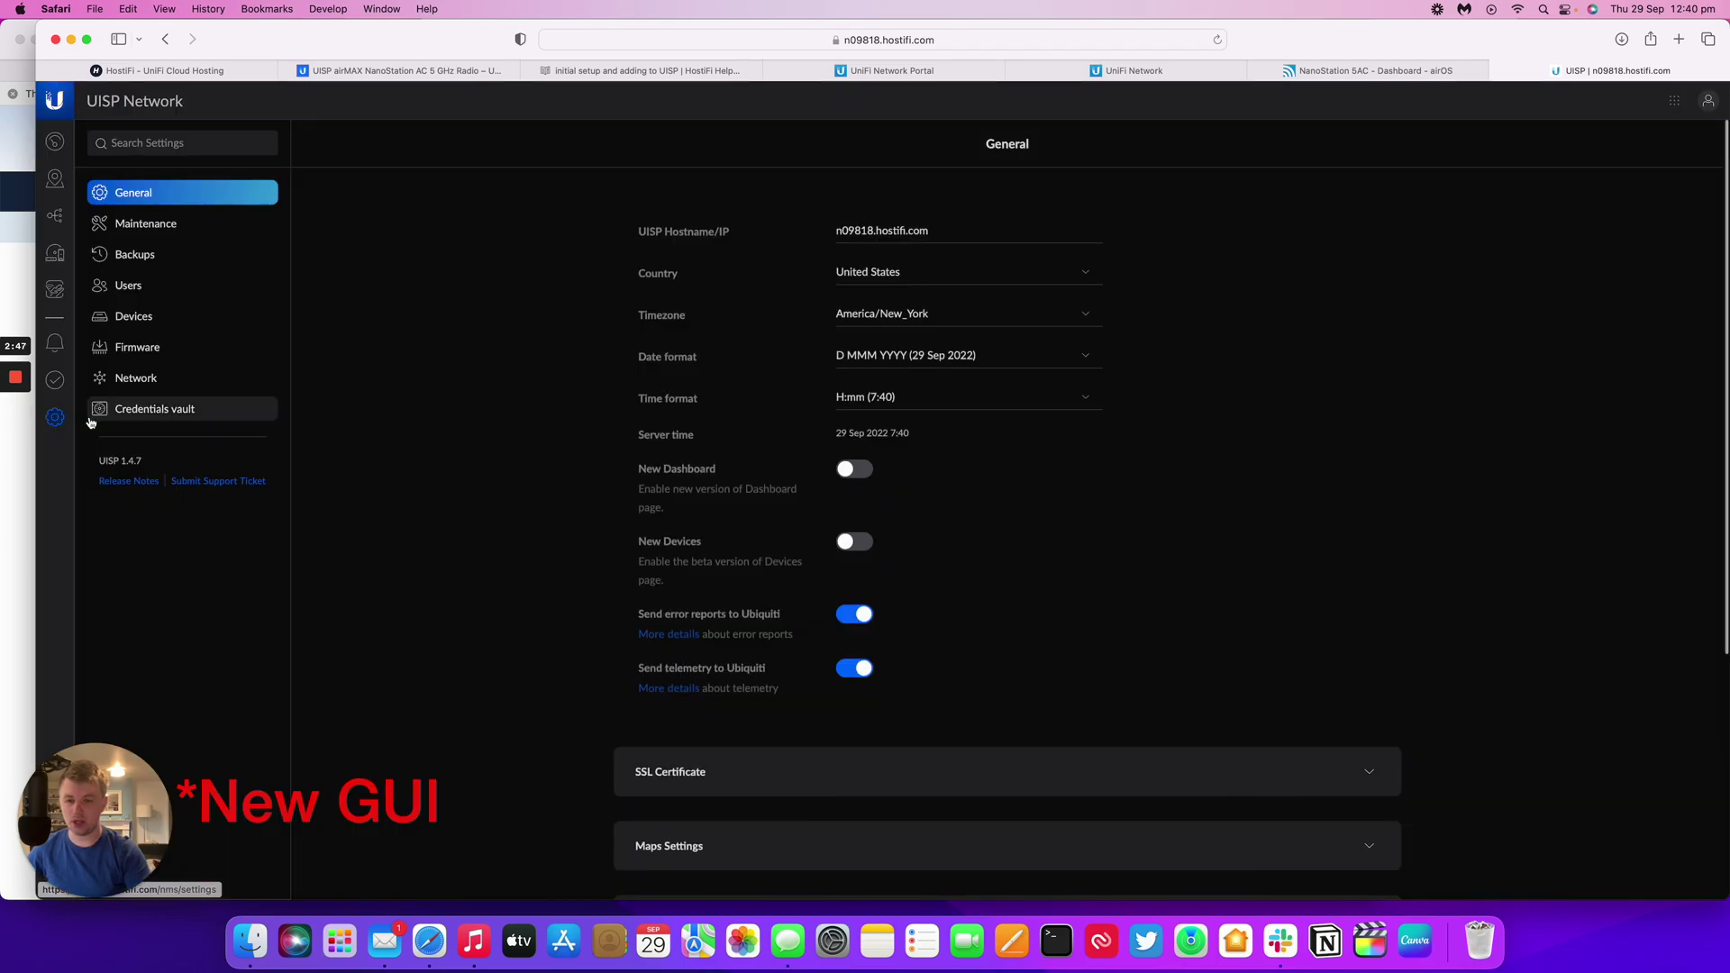
{"action": "left_click", "coordinate": [854, 468]}
{"action": "left_click", "coordinate": [854, 541]}
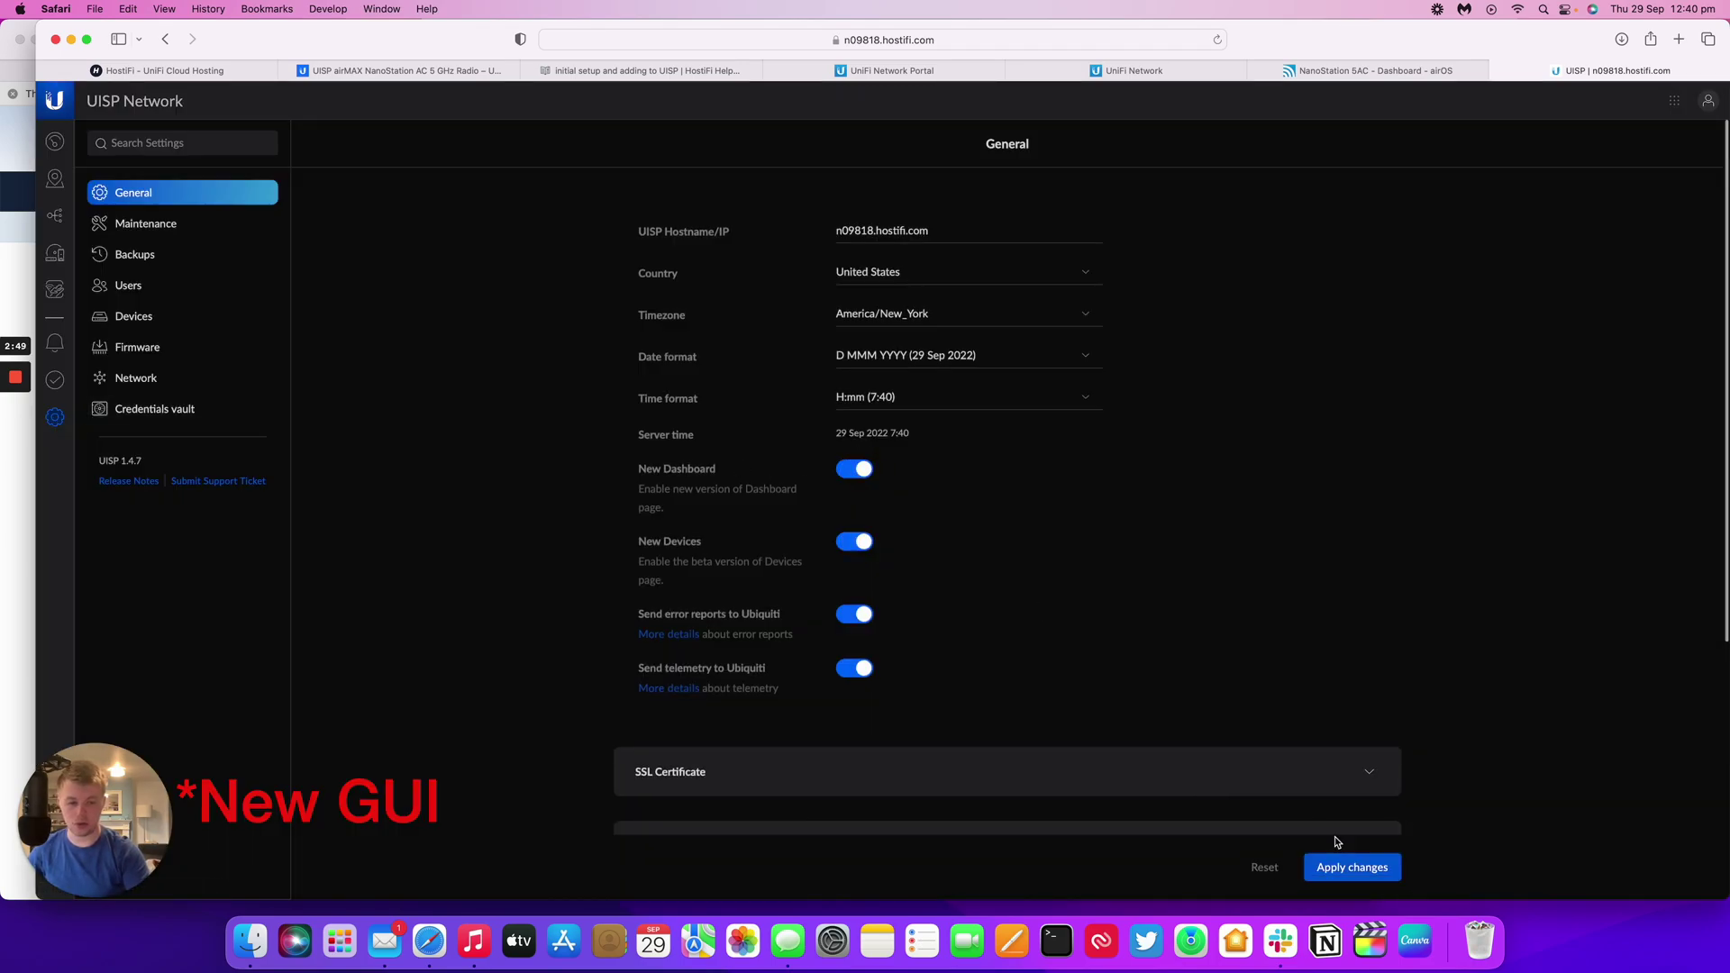
{"action": "left_click", "coordinate": [1342, 865]}
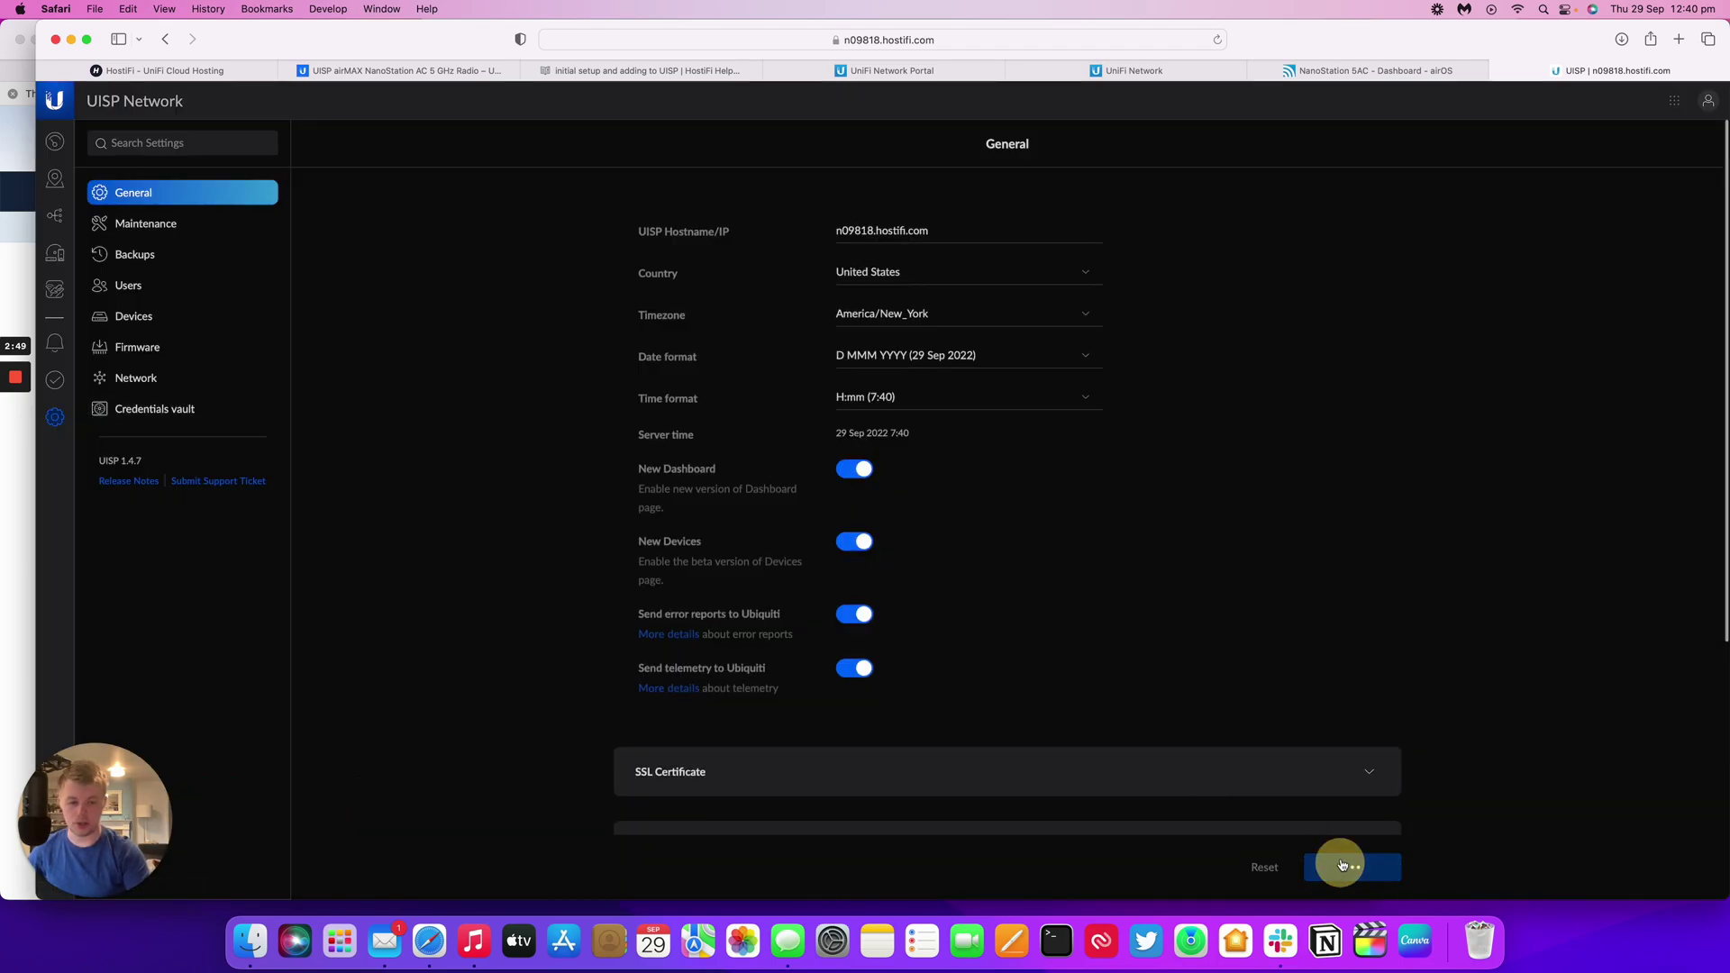
{"action": "left_click", "coordinate": [55, 253]}
From the Wireless list, open the NanoStation 5AC's Manage options and launch its terminal.
{"action": "left_click", "coordinate": [864, 158]}
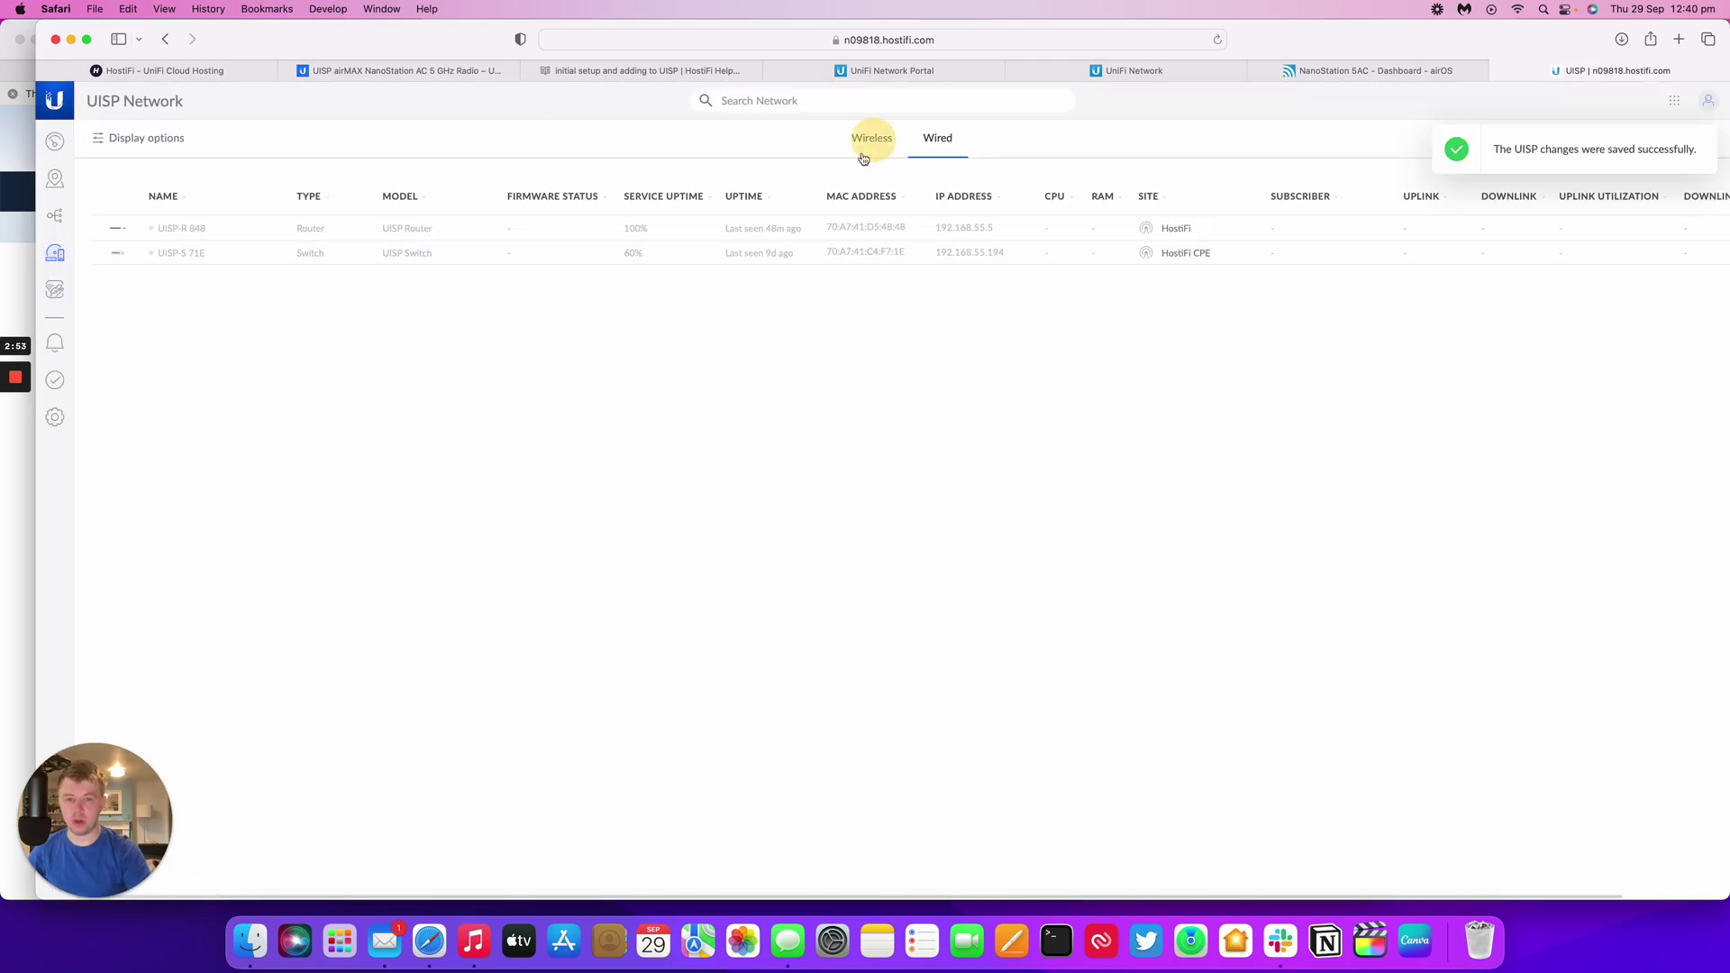
{"action": "left_click", "coordinate": [539, 227]}
{"action": "scroll", "coordinate": [1640, 649], "scroll_direction": "down", "scroll_amount": 5}
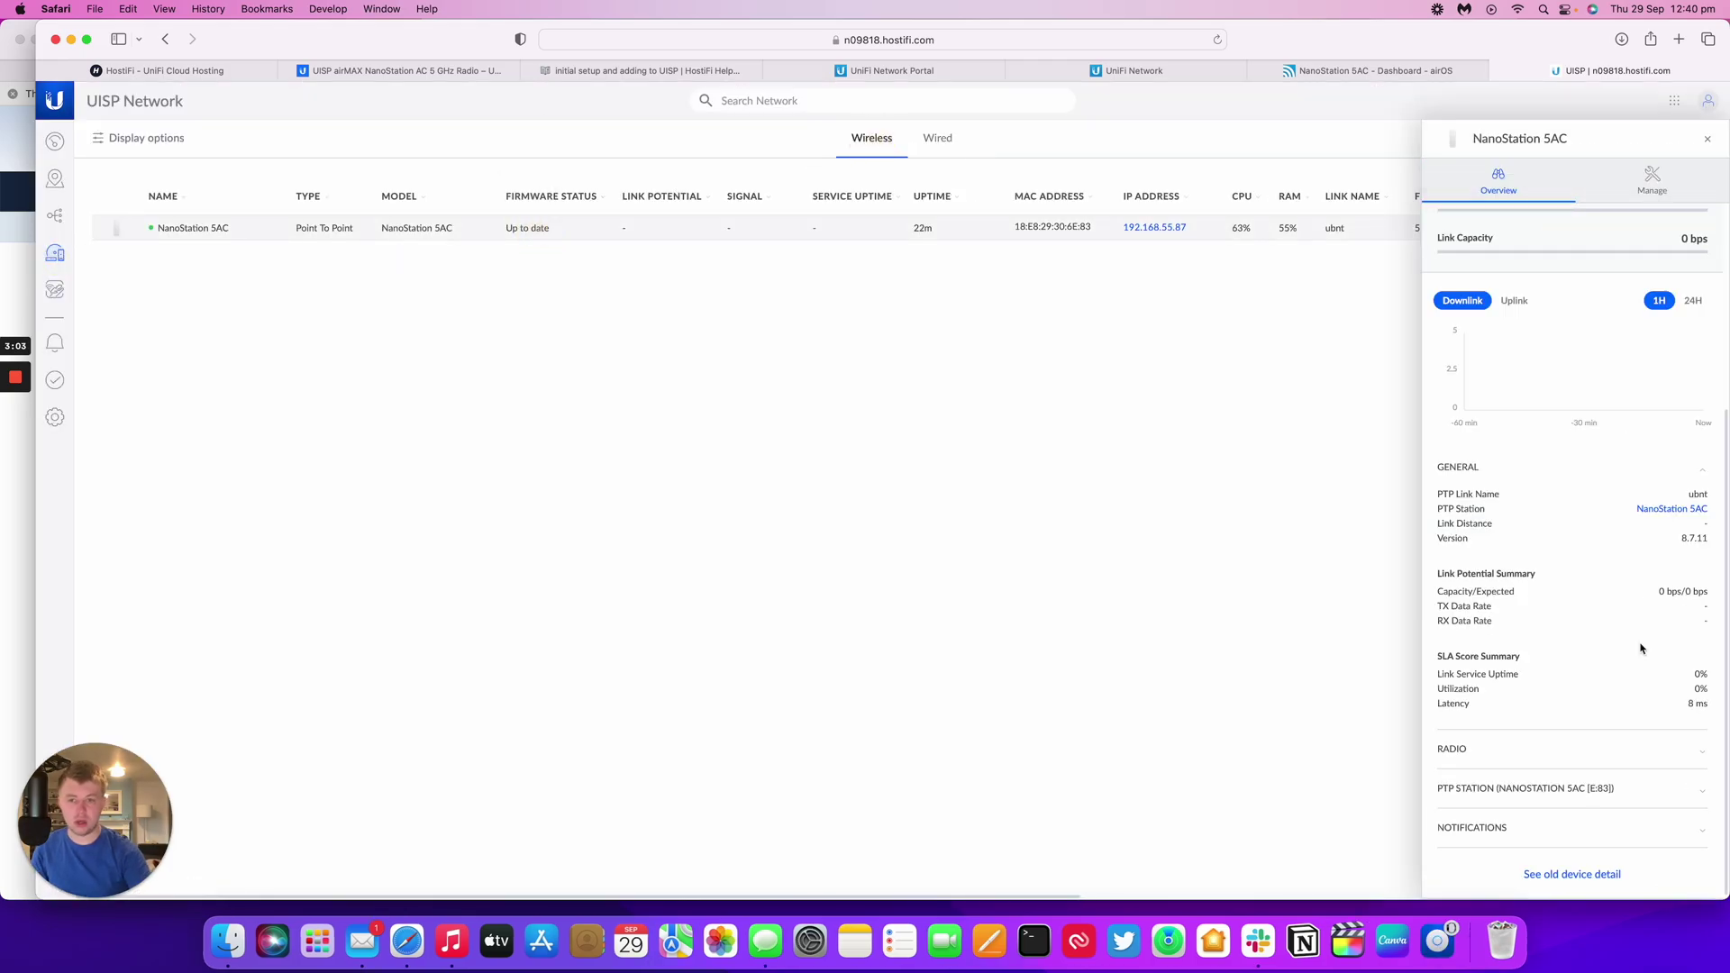
{"action": "scroll", "coordinate": [1641, 646], "scroll_direction": "up", "scroll_amount": 5}
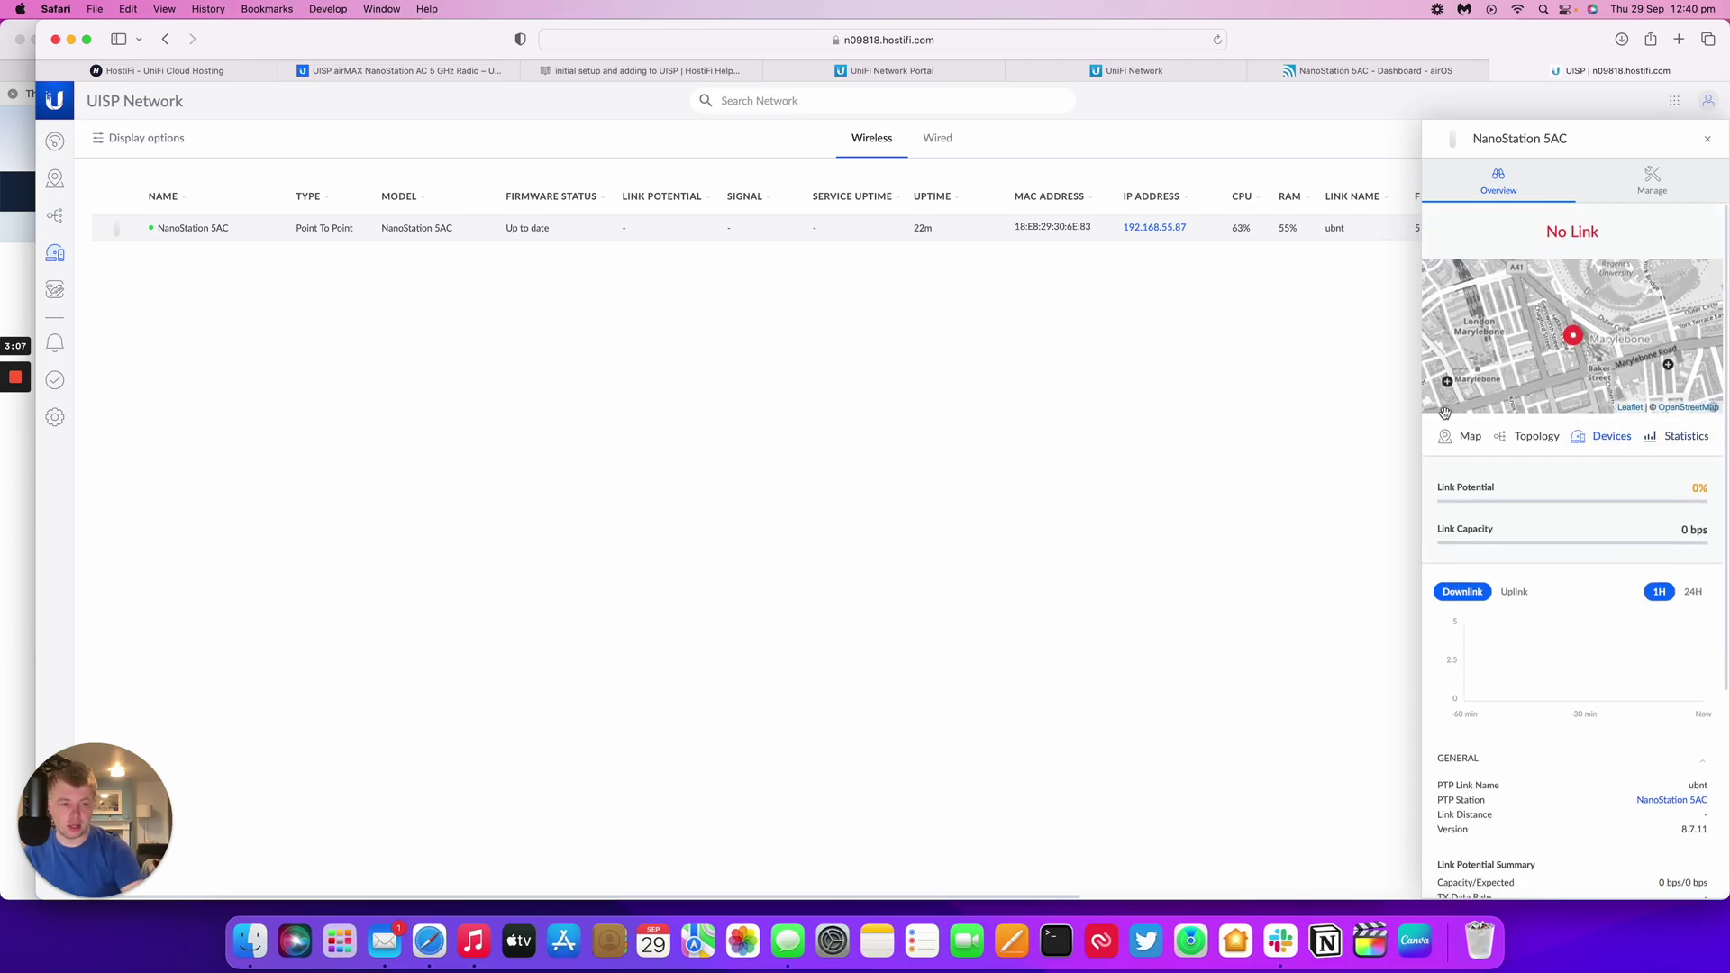
{"action": "left_click", "coordinate": [1654, 184]}
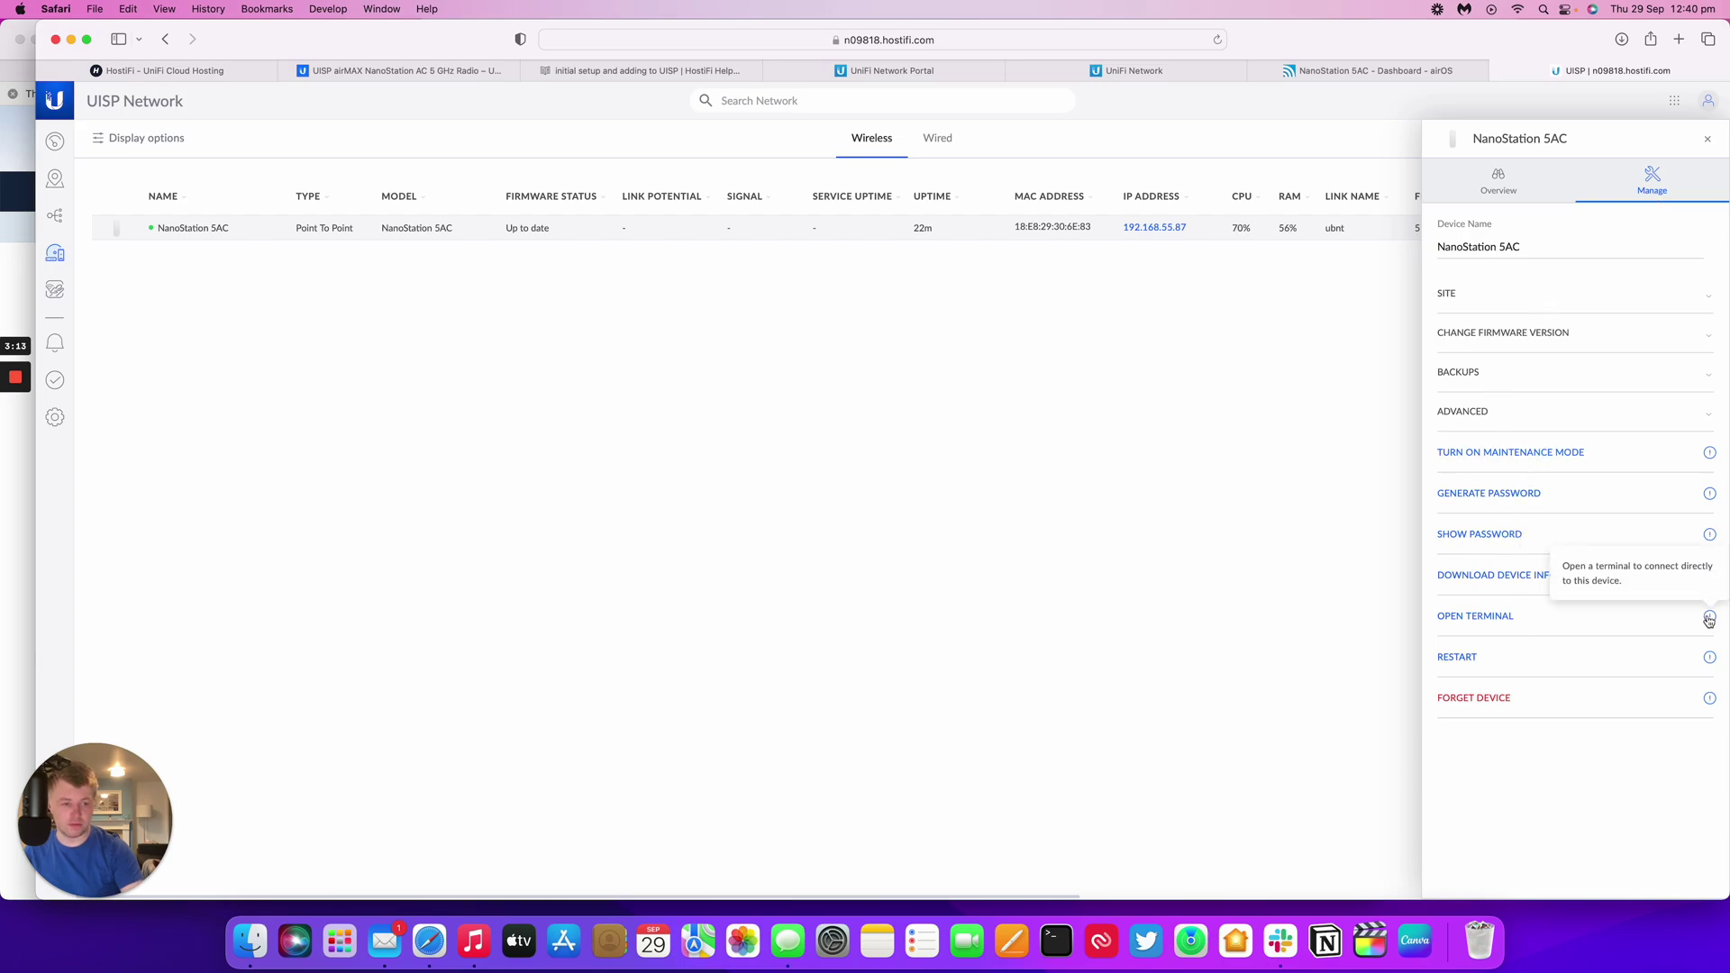
{"action": "left_click", "coordinate": [1491, 616]}
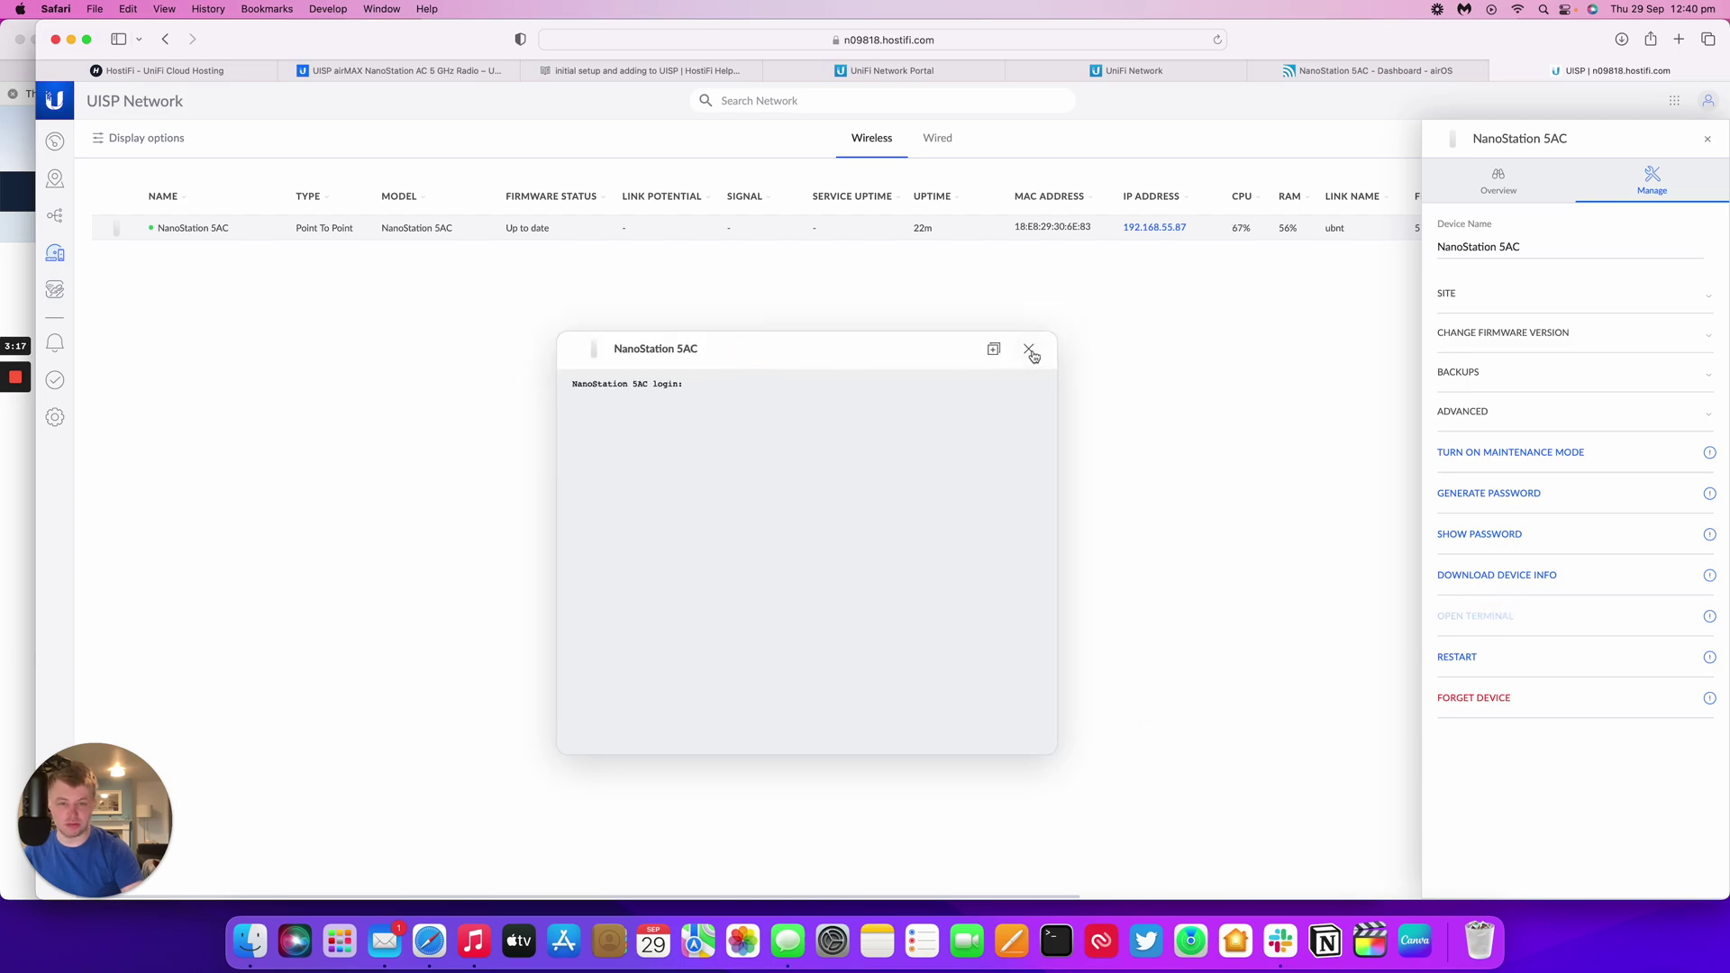
{"action": "left_click", "coordinate": [1030, 350]}
Review the Backups, firmware version (8.7.9 selected) and Site options, then return to Overview.
{"action": "left_click", "coordinate": [1468, 373]}
{"action": "left_click", "coordinate": [1489, 375]}
{"action": "left_click", "coordinate": [1512, 331]}
{"action": "left_click", "coordinate": [1487, 462]}
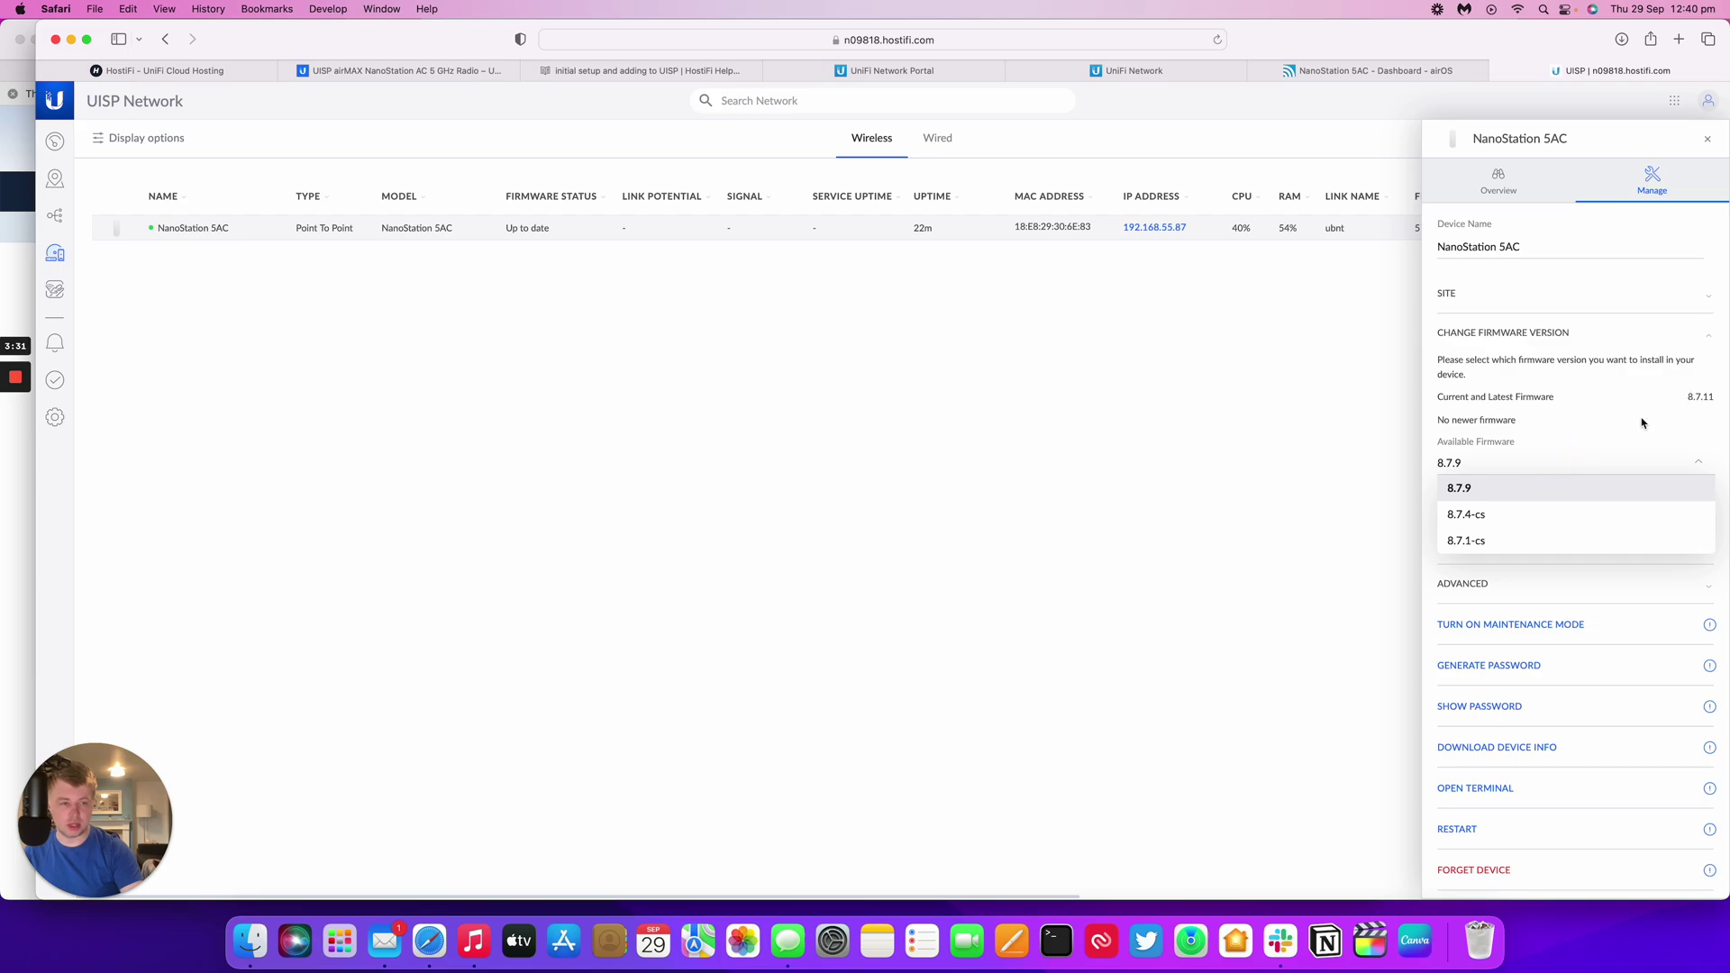
{"action": "left_click", "coordinate": [1698, 461]}
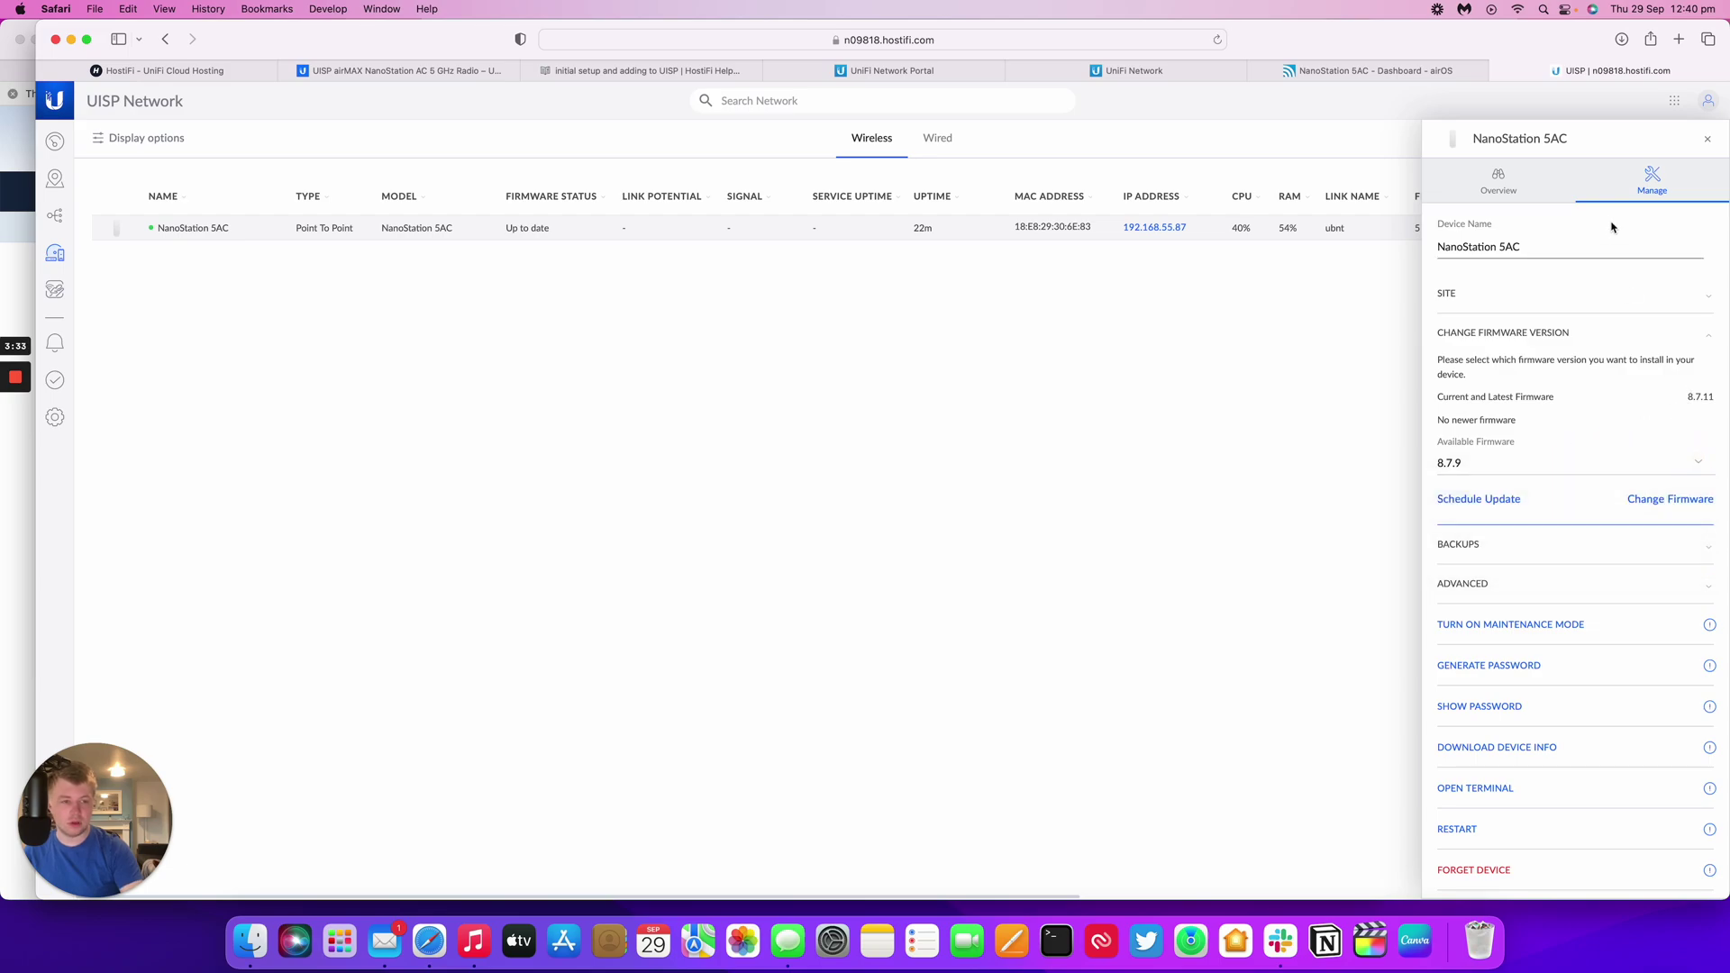
{"action": "left_click", "coordinate": [1517, 300]}
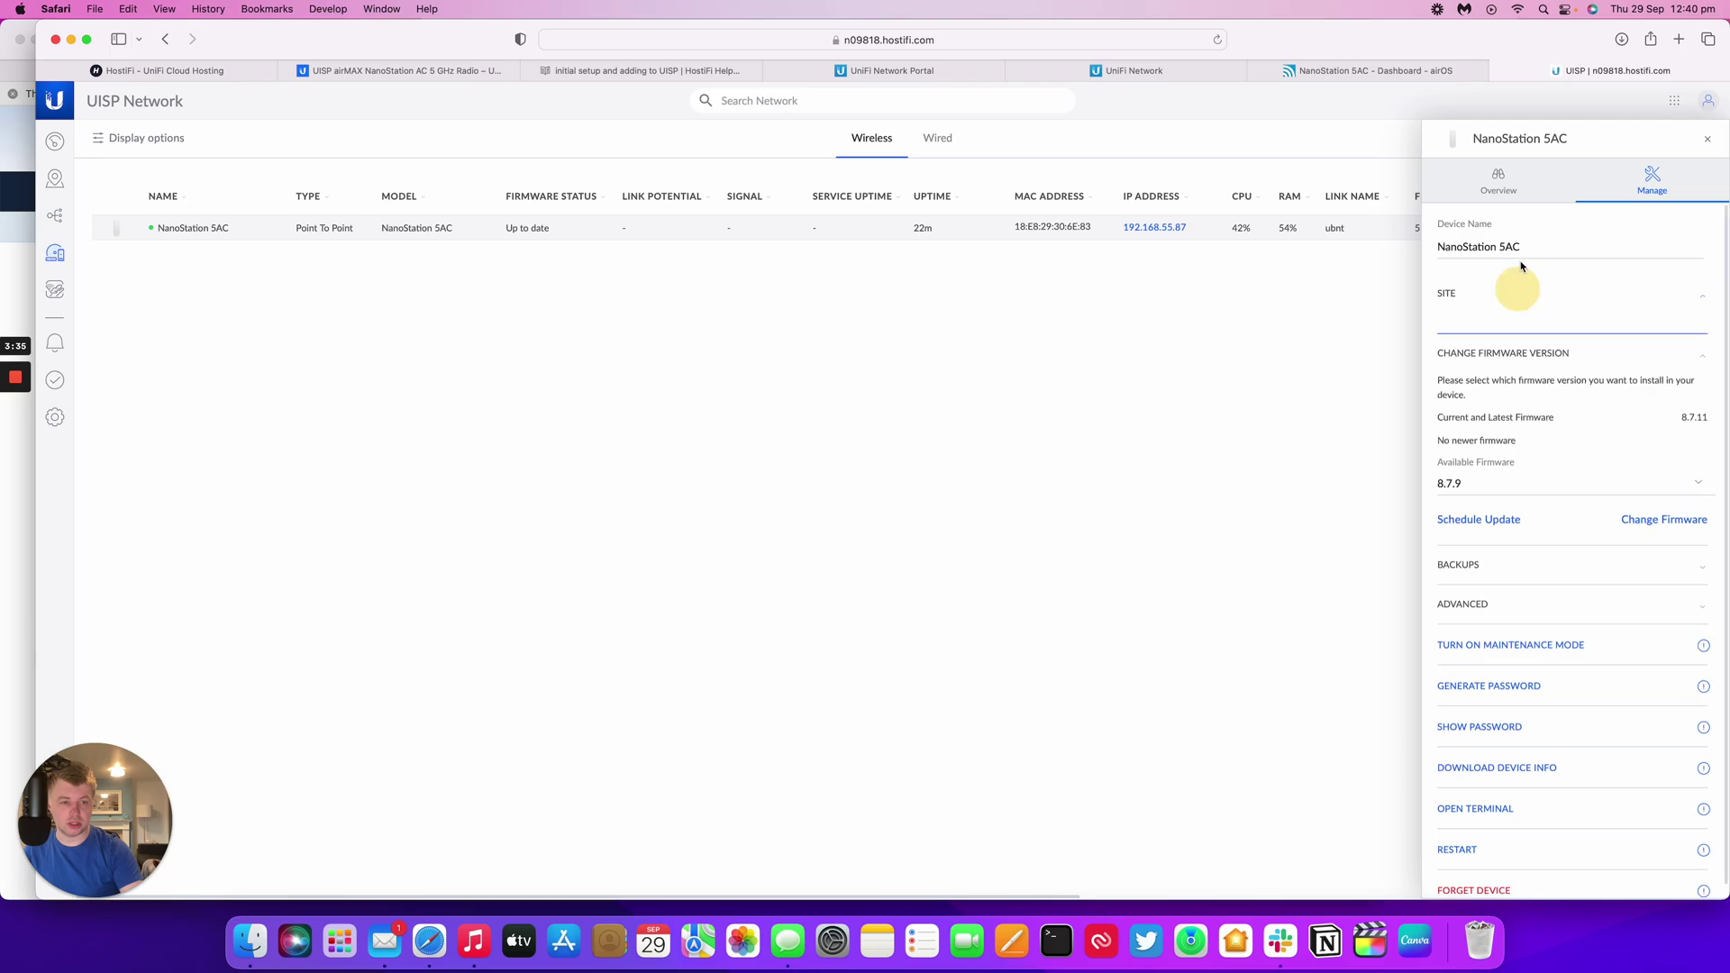
{"action": "left_click", "coordinate": [1500, 180]}
{"action": "scroll", "coordinate": [1510, 322], "scroll_direction": "down", "scroll_amount": 1}
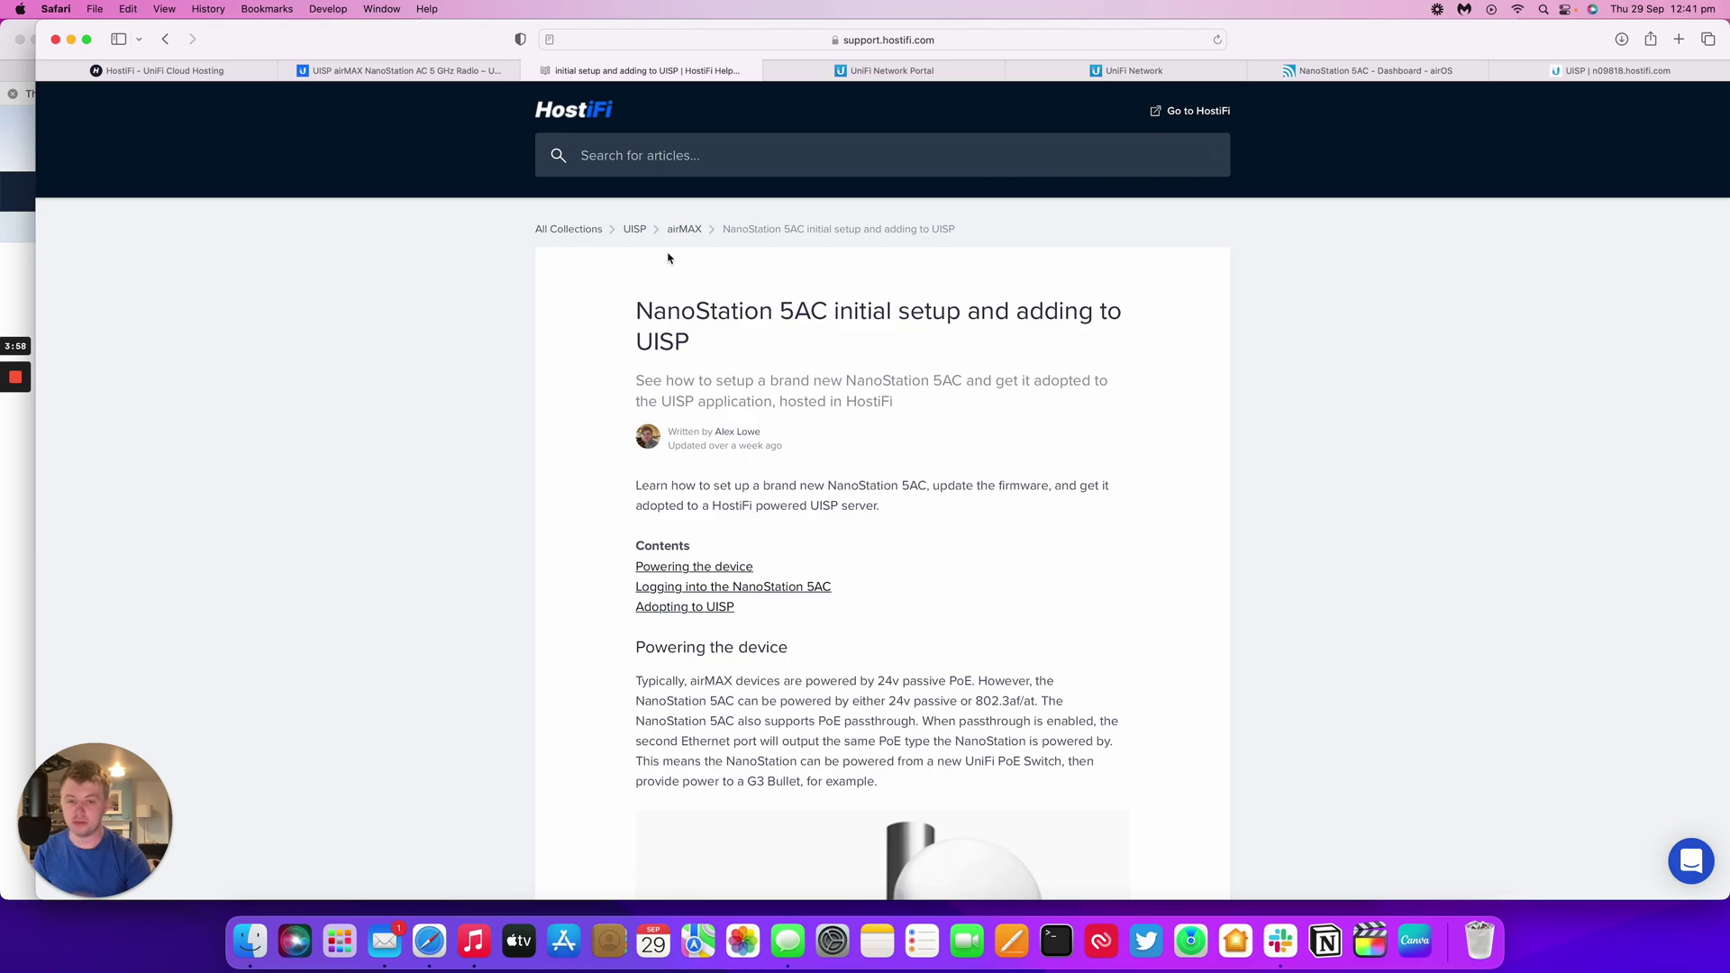
Scroll through the HostiFi setup article and back up, then return to the UISP device list.
{"action": "scroll", "coordinate": [668, 259], "scroll_direction": "down", "scroll_amount": 10}
{"action": "scroll", "coordinate": [667, 258], "scroll_direction": "down", "scroll_amount": 15}
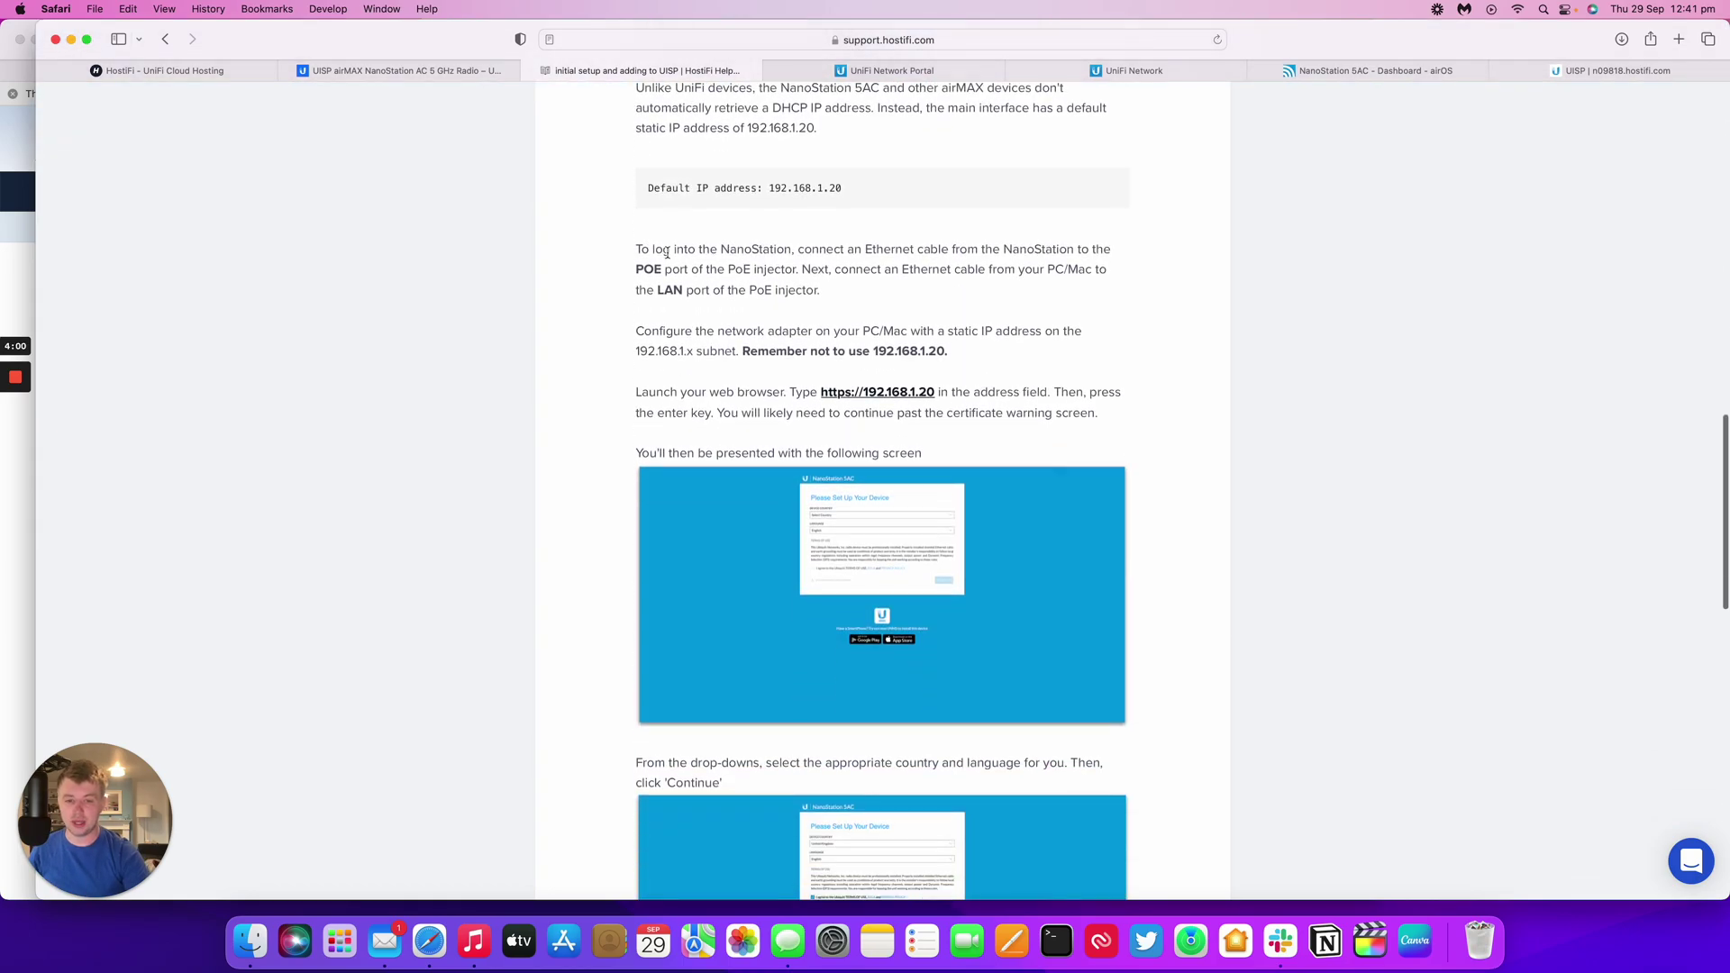
{"action": "scroll", "coordinate": [884, 321], "scroll_direction": "down", "scroll_amount": 5}
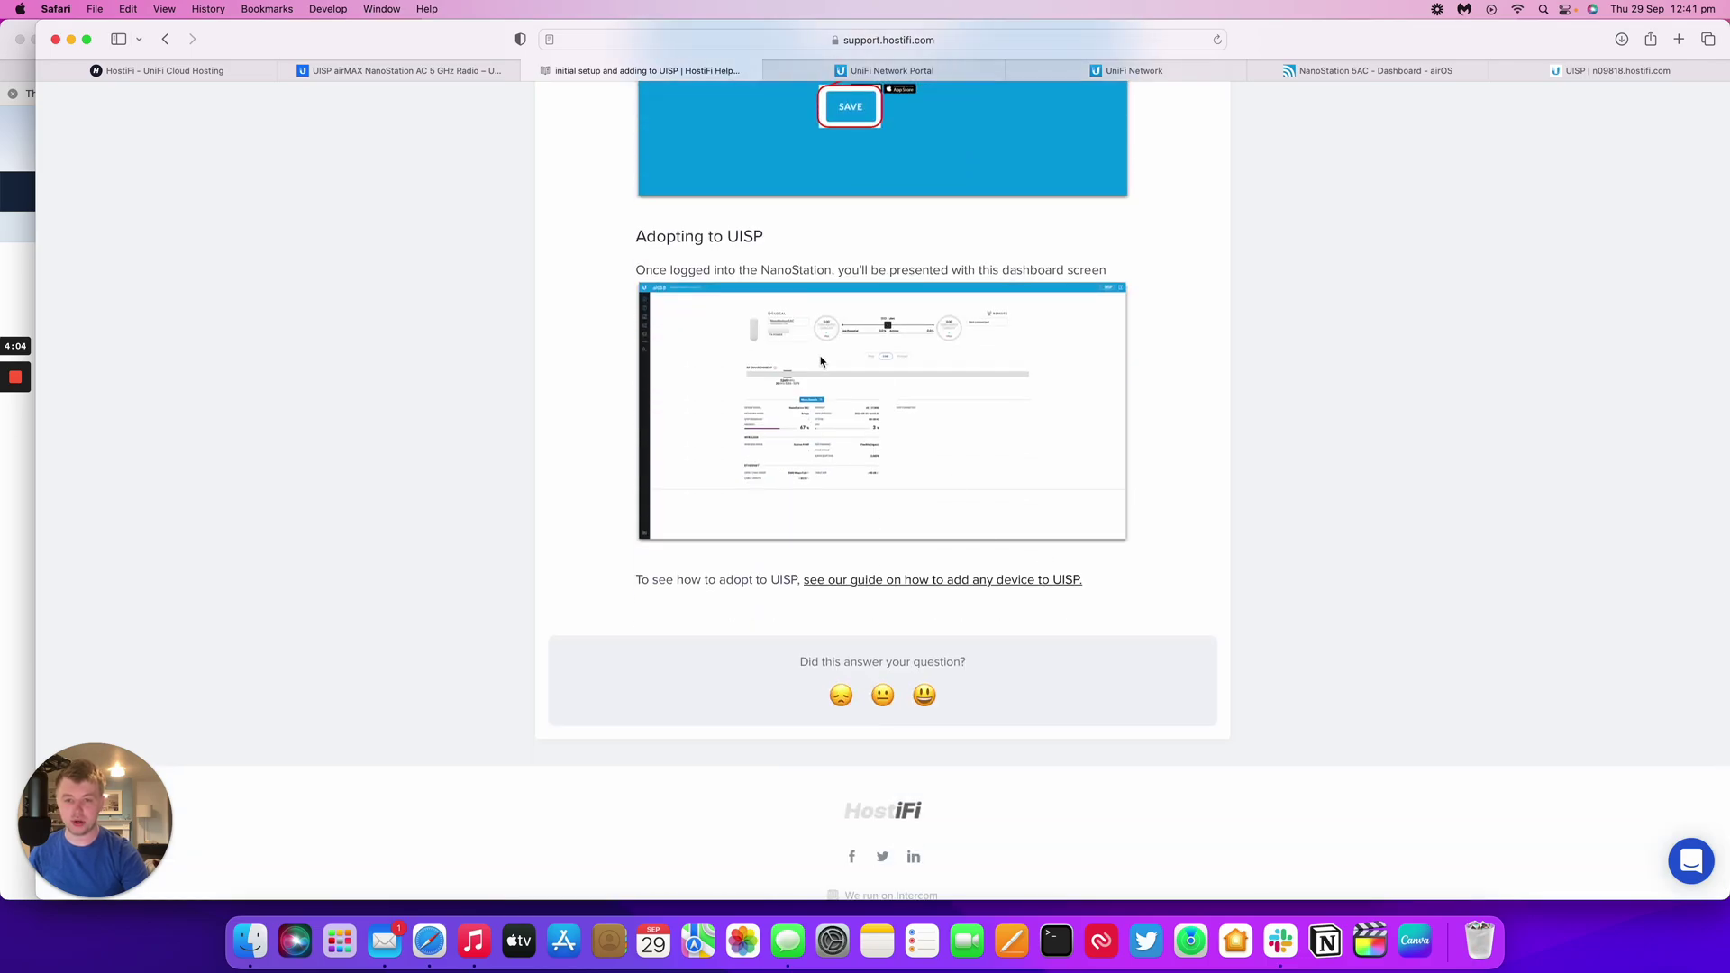
{"action": "scroll", "coordinate": [821, 361], "scroll_direction": "up", "scroll_amount": 20}
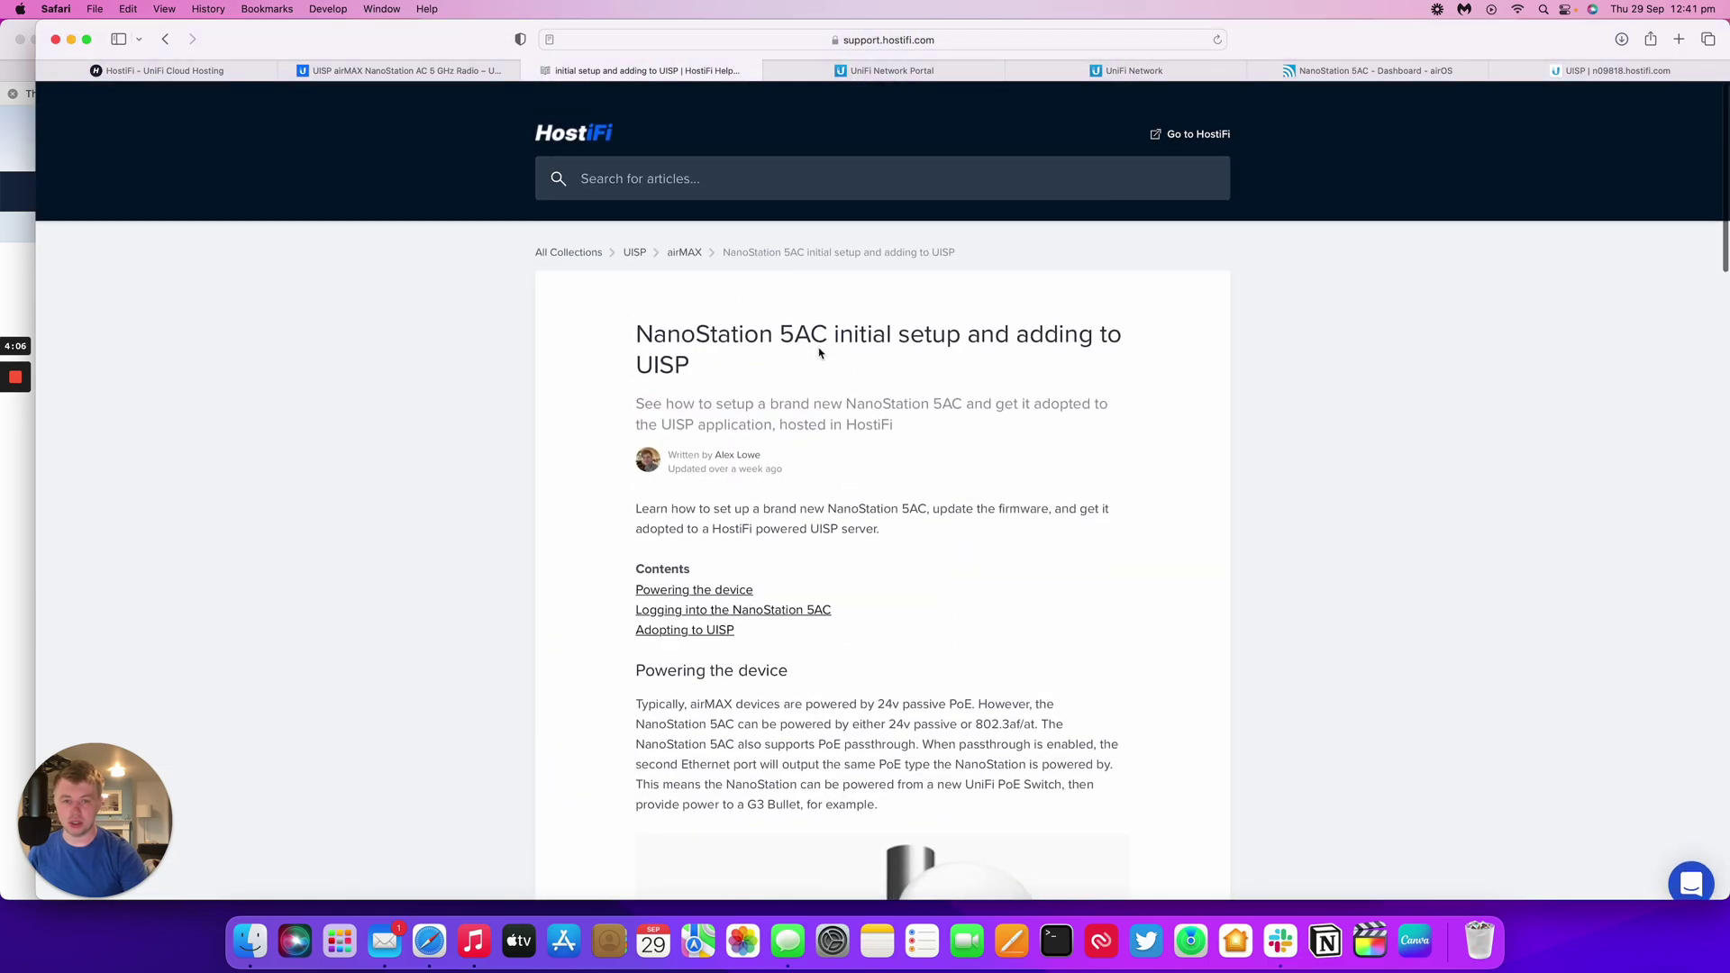
{"action": "left_click", "coordinate": [1578, 78]}
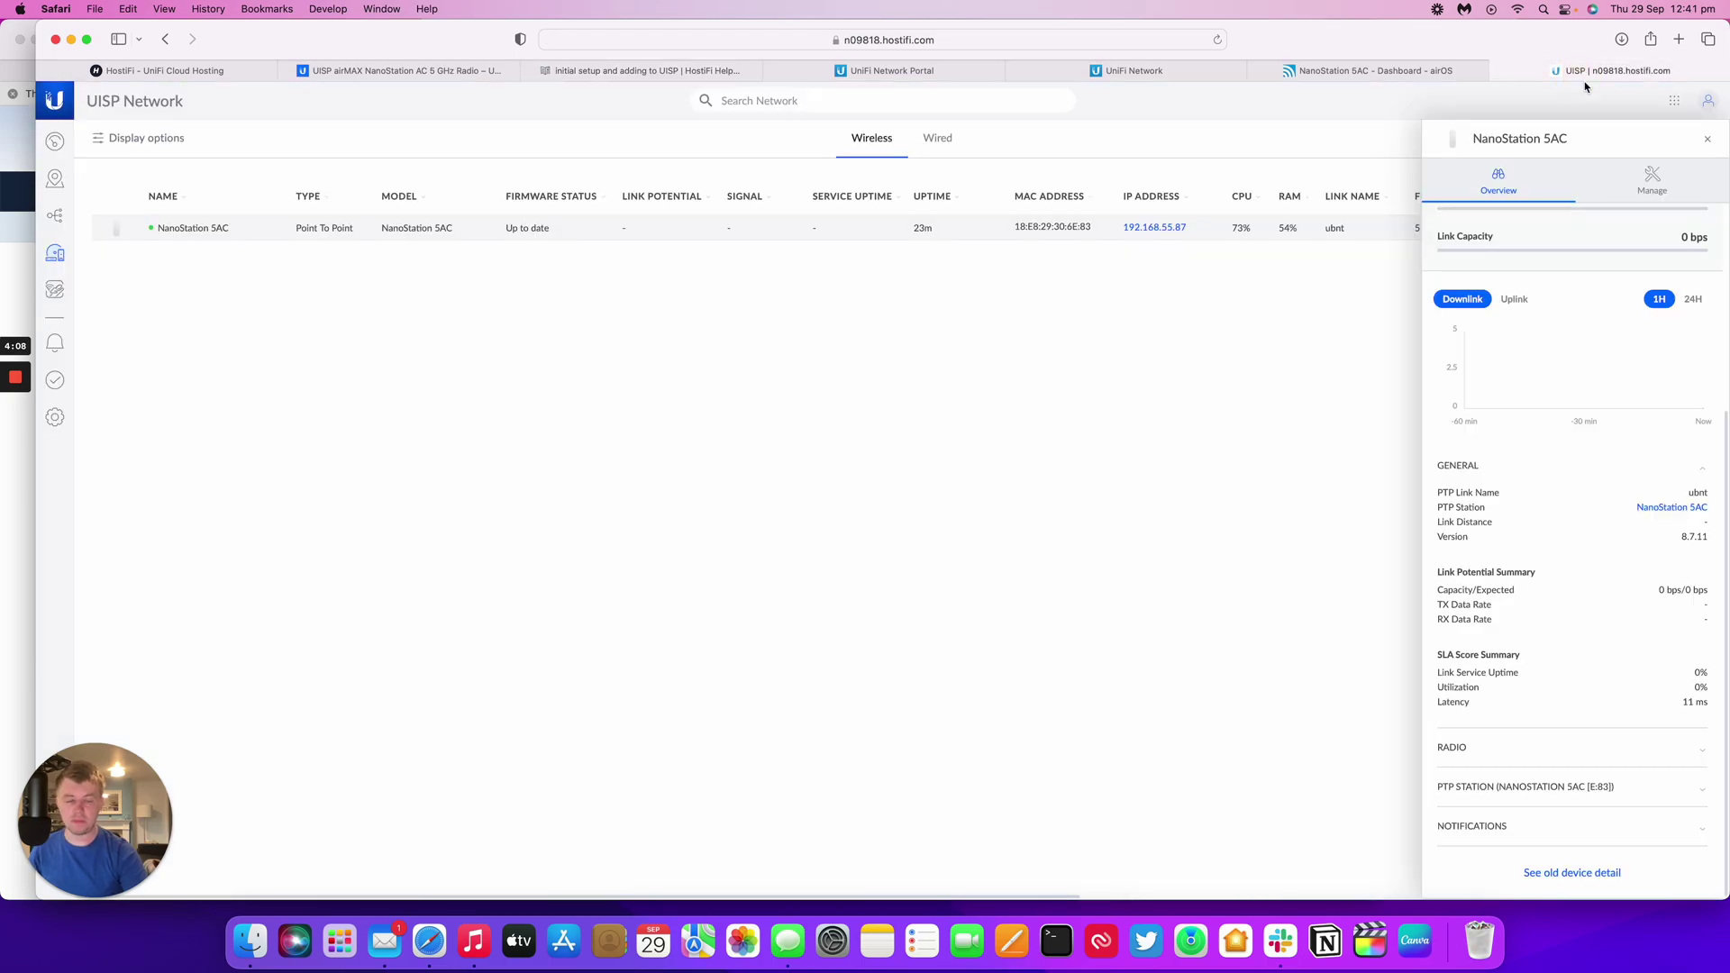